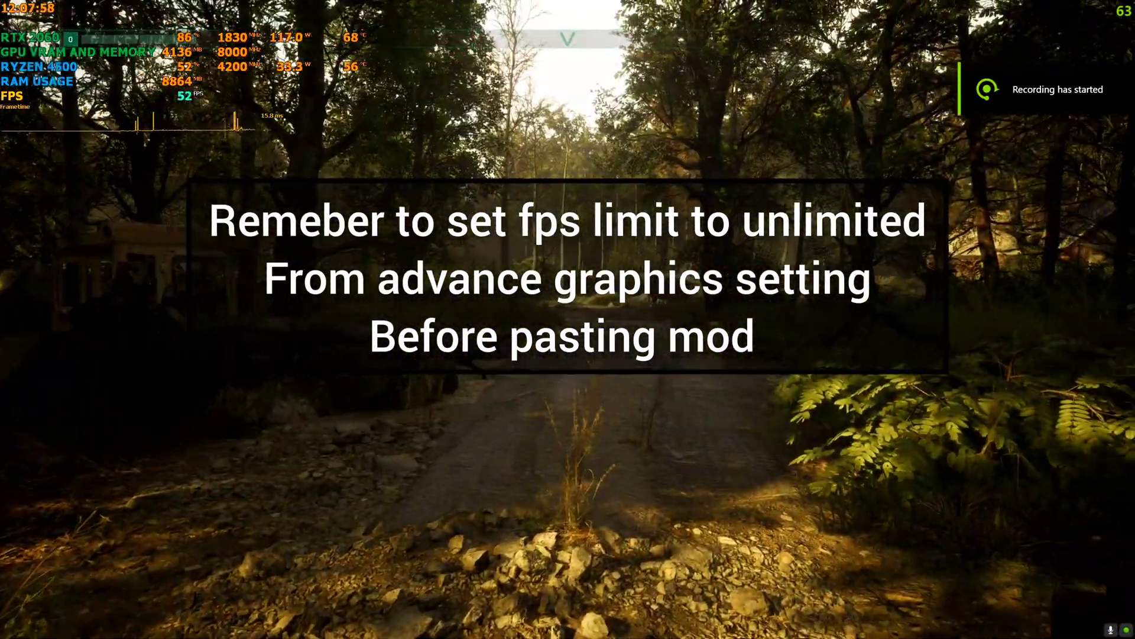
# - Pick up the highlighted herbs in the undergrowth and beside the road
pyautogui.press('w')
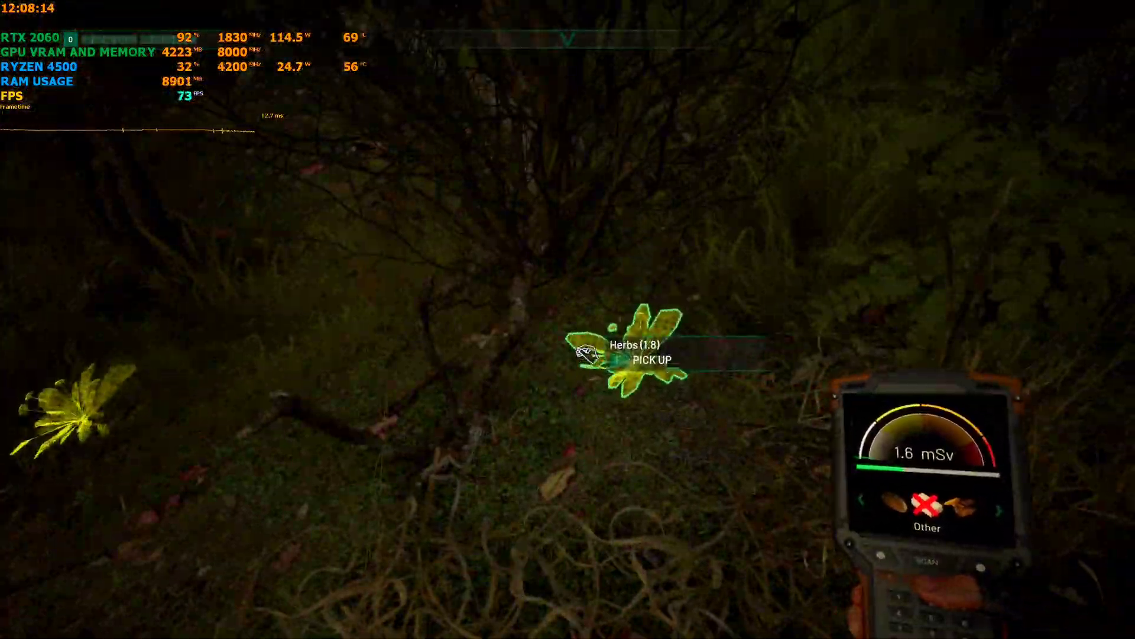
pyautogui.press('e')
pyautogui.press('e')
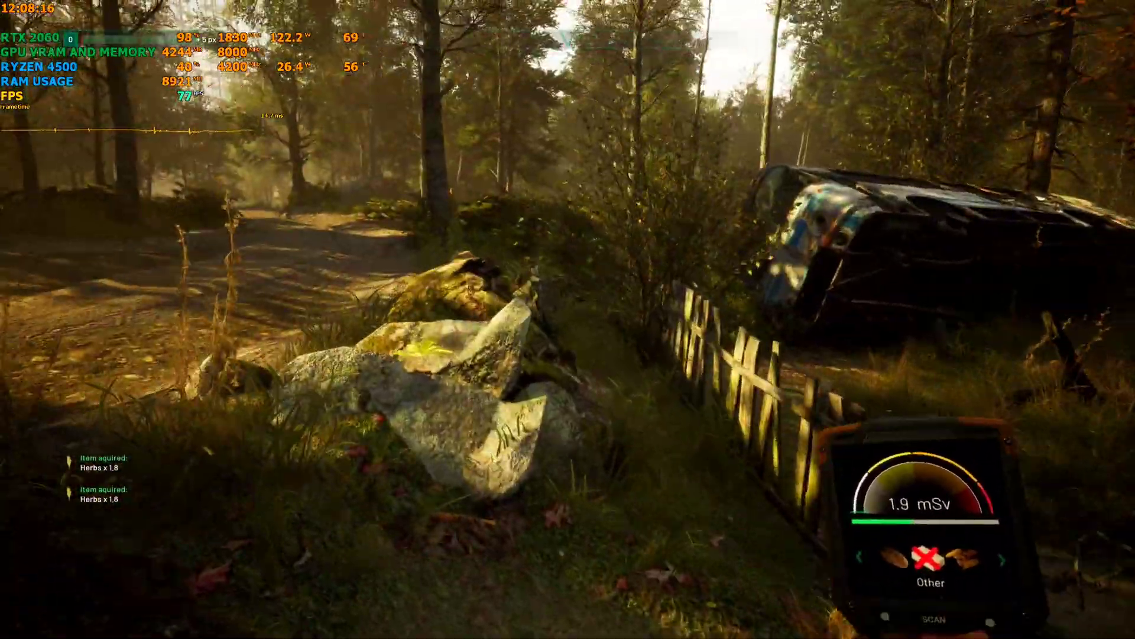
pyautogui.press('w')
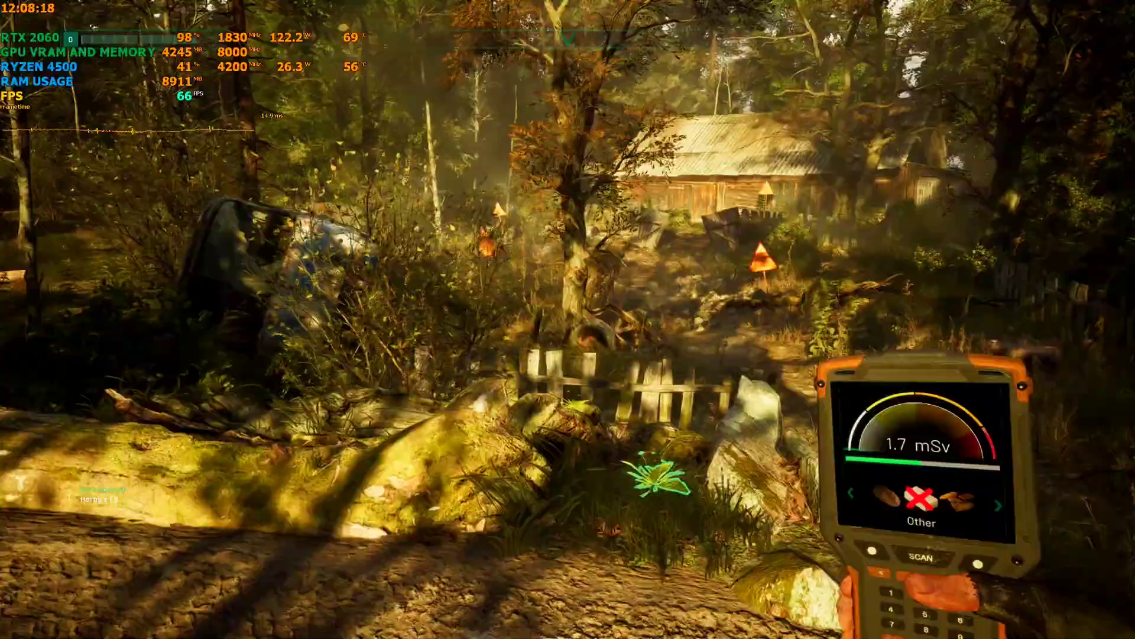
pyautogui.press('e')
pyautogui.press('w')
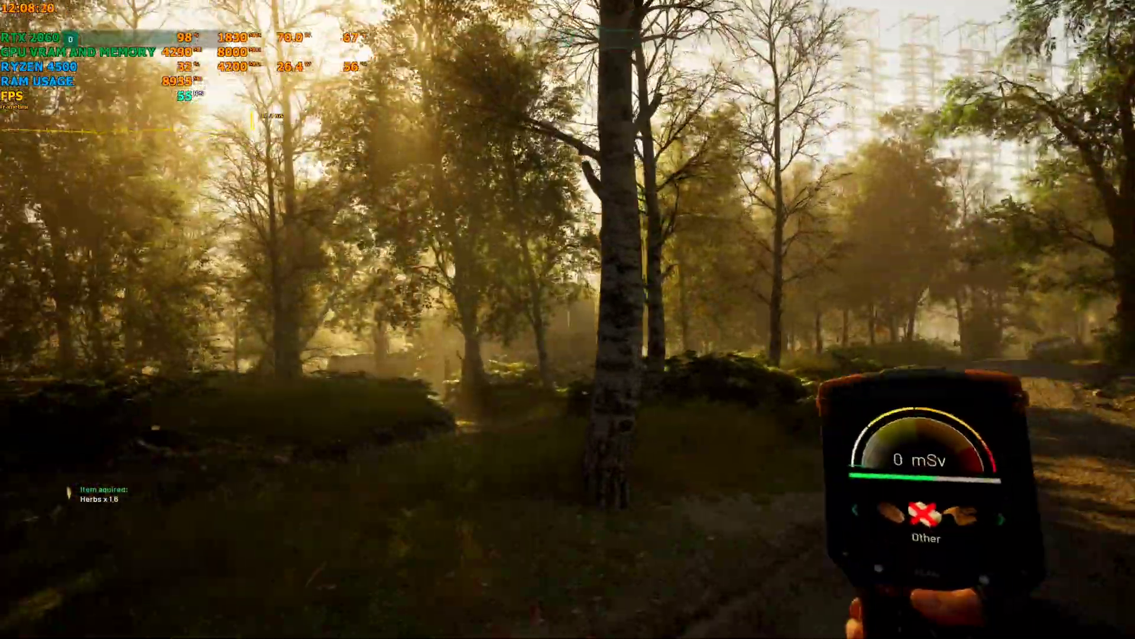
# - Walk along the dirt road to check the game's frame rate in the performance overlay
pyautogui.press('w')
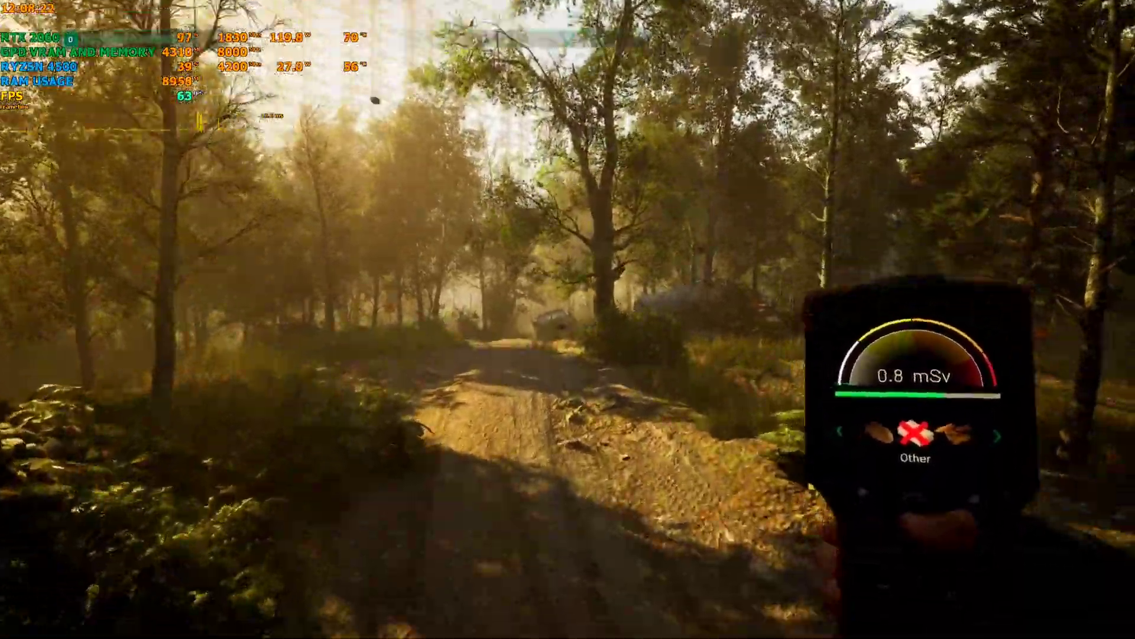
pyautogui.press('w')
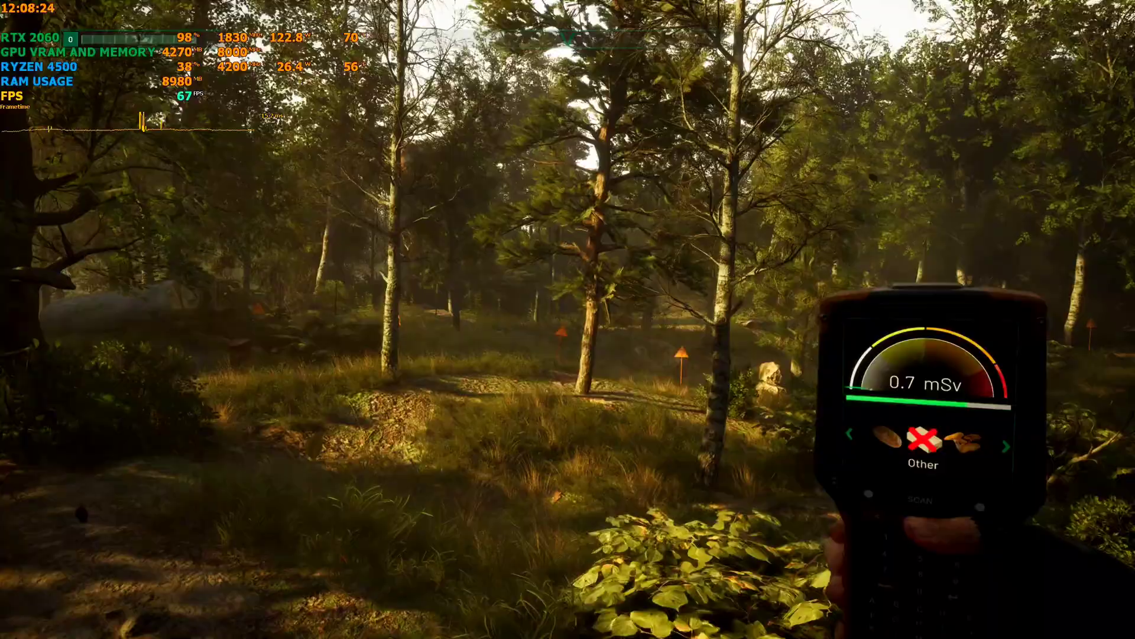
pyautogui.press('w')
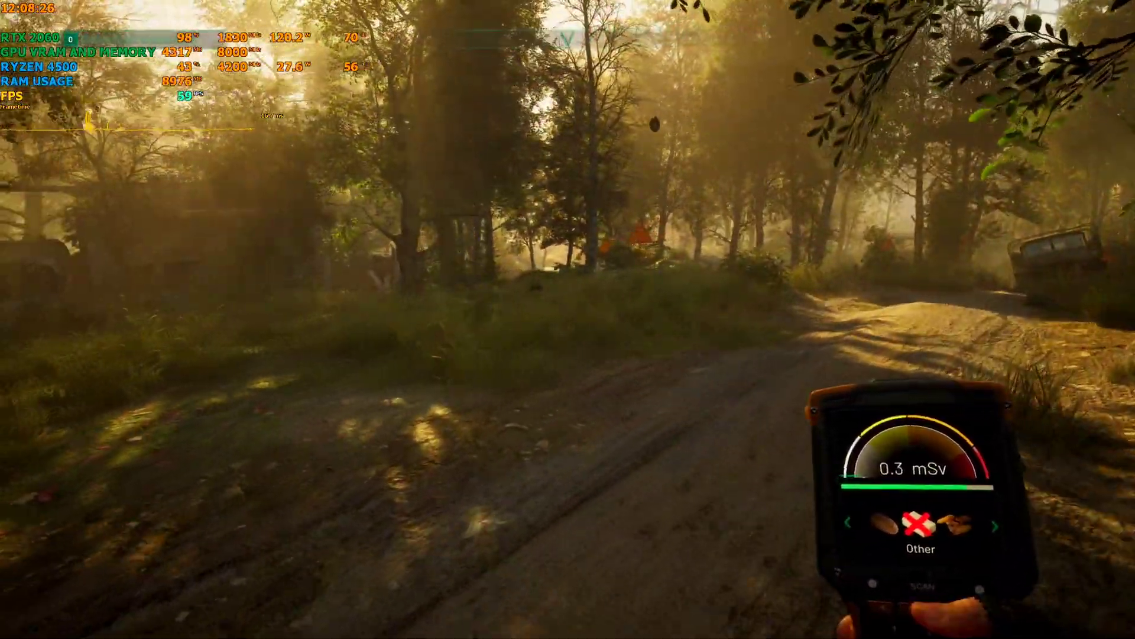
pyautogui.press('w')
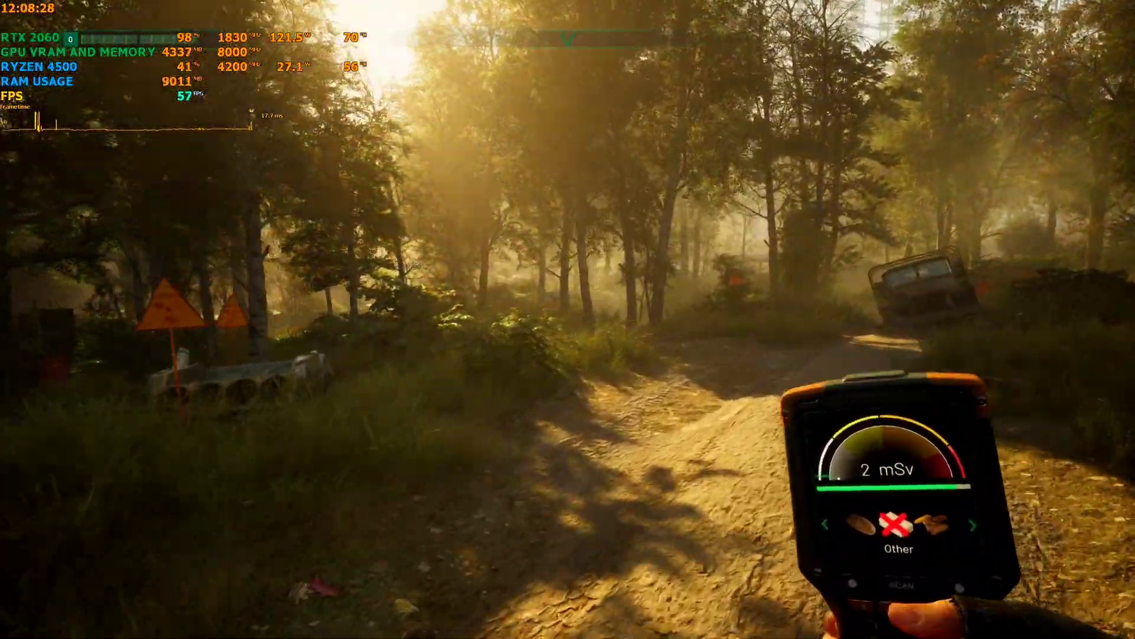
pyautogui.press('w')
# - Pause the game and review the basic video settings, including resolution, window mode, VSync and framerate lock
pyautogui.press('Escape')
pyautogui.click(938, 306)
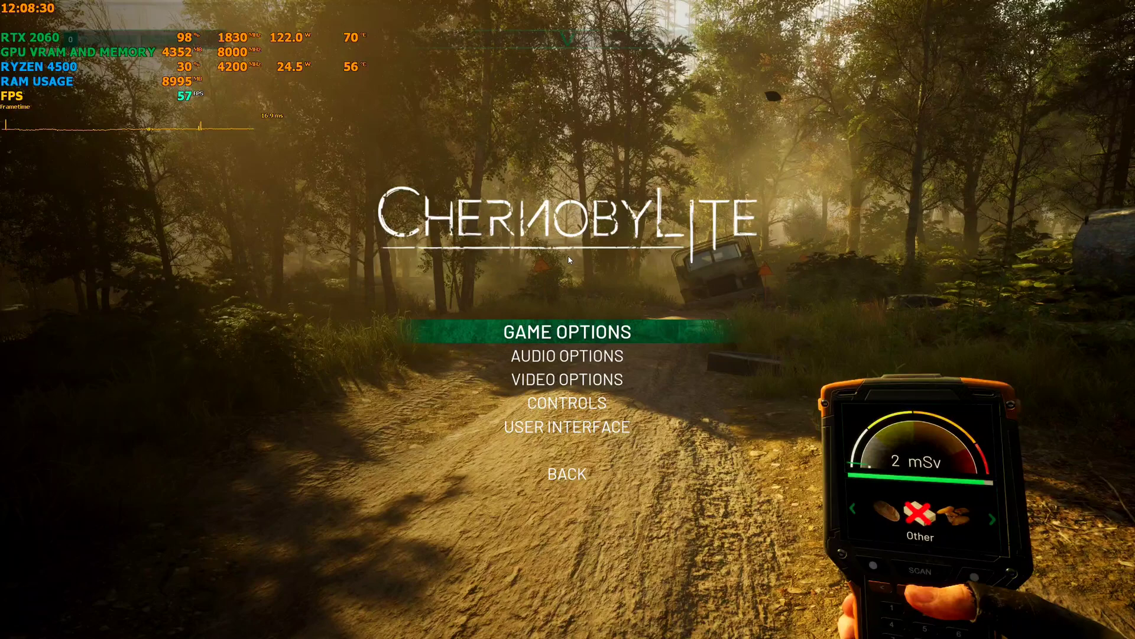
pyautogui.click(588, 374)
pyautogui.click(615, 332)
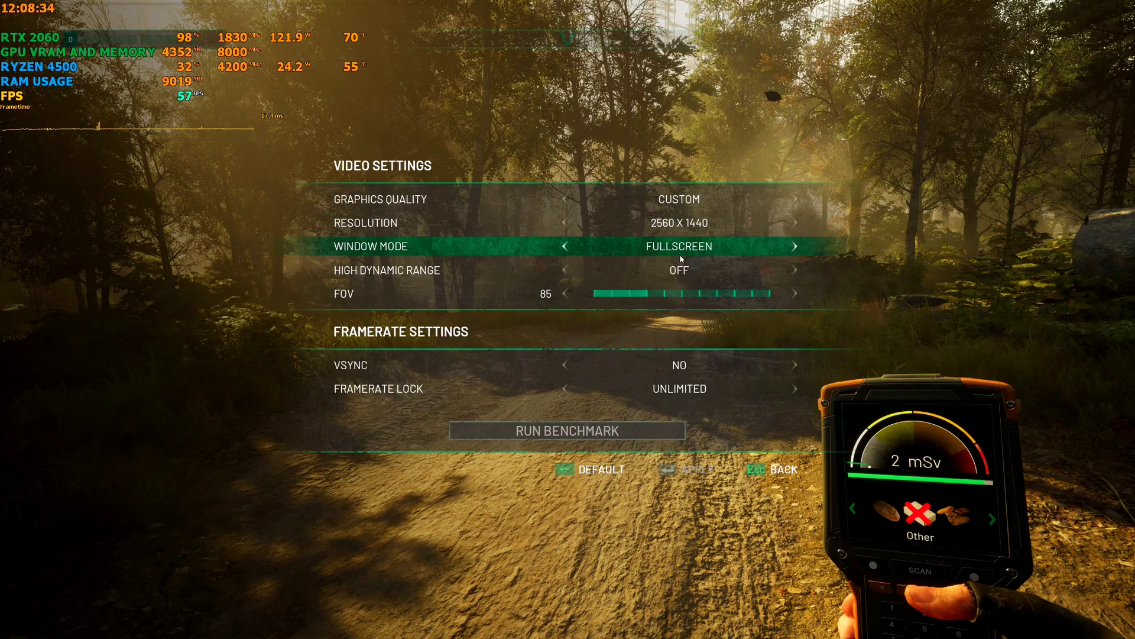
# - Review the advanced video settings, including texture quality and DLSS, and return to the game
pyautogui.press('Escape')
pyautogui.click(612, 355)
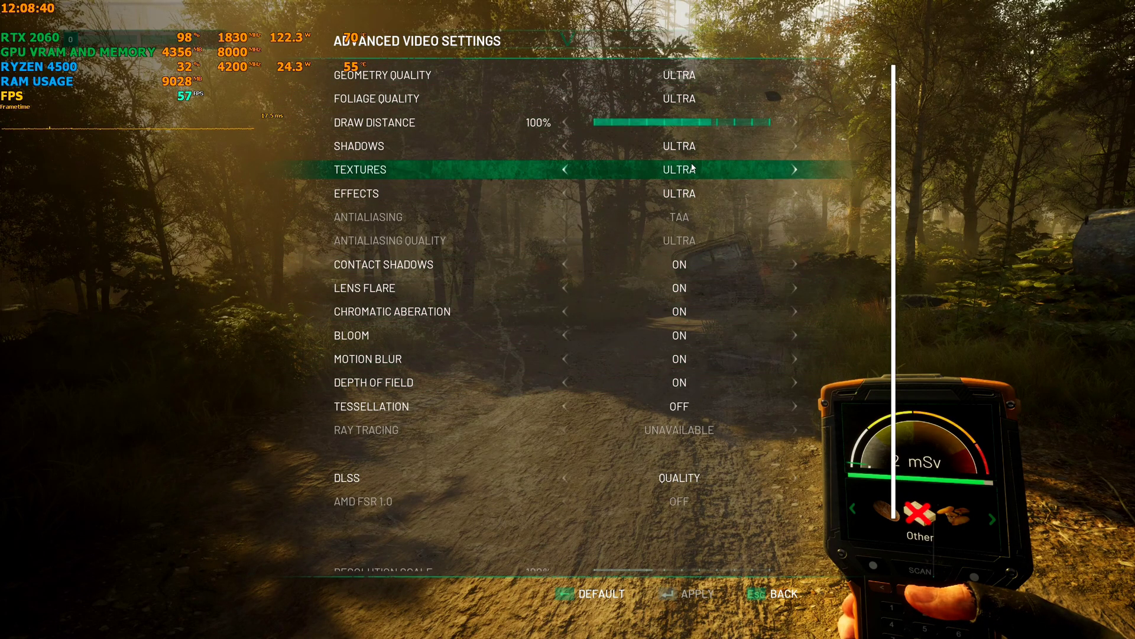
pyautogui.press('Escape')
pyautogui.click(678, 354)
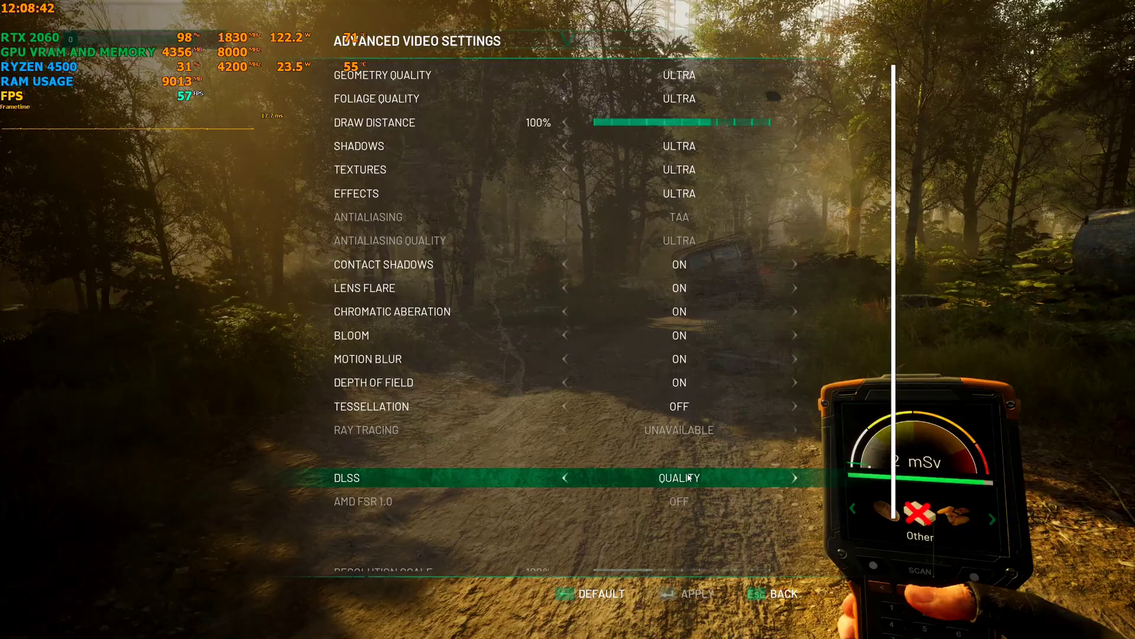
pyautogui.press('Escape')
pyautogui.press('Escape')
pyautogui.press('Escape')
pyautogui.press('Escape')
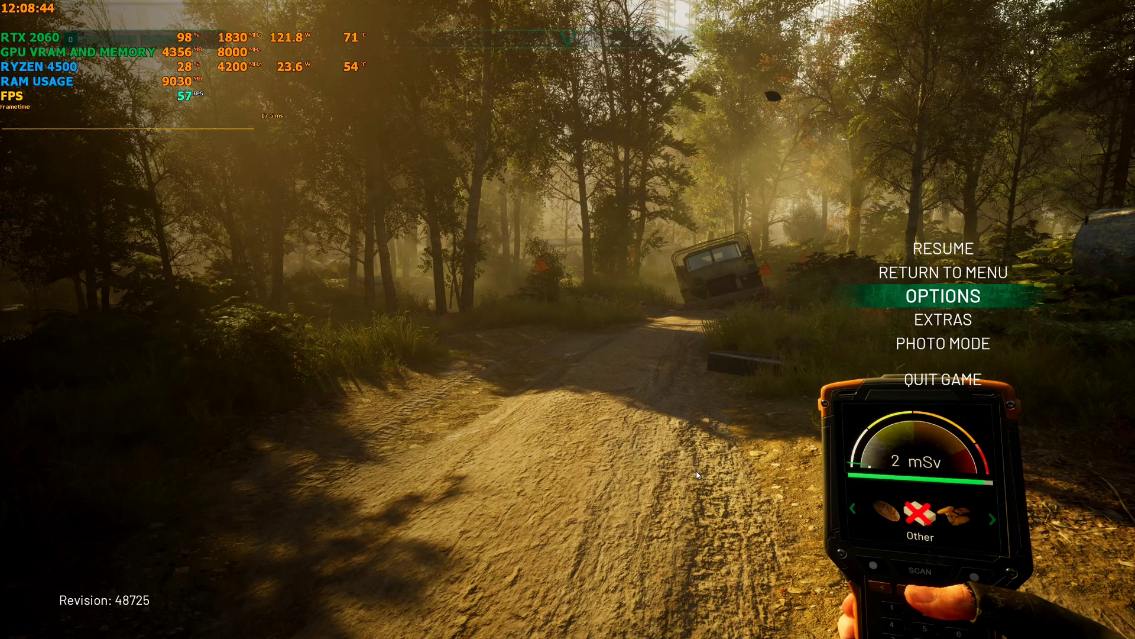
# - Walk along the forest trail past the metal cross to examine how the frame rate holds up
pyautogui.press('w')
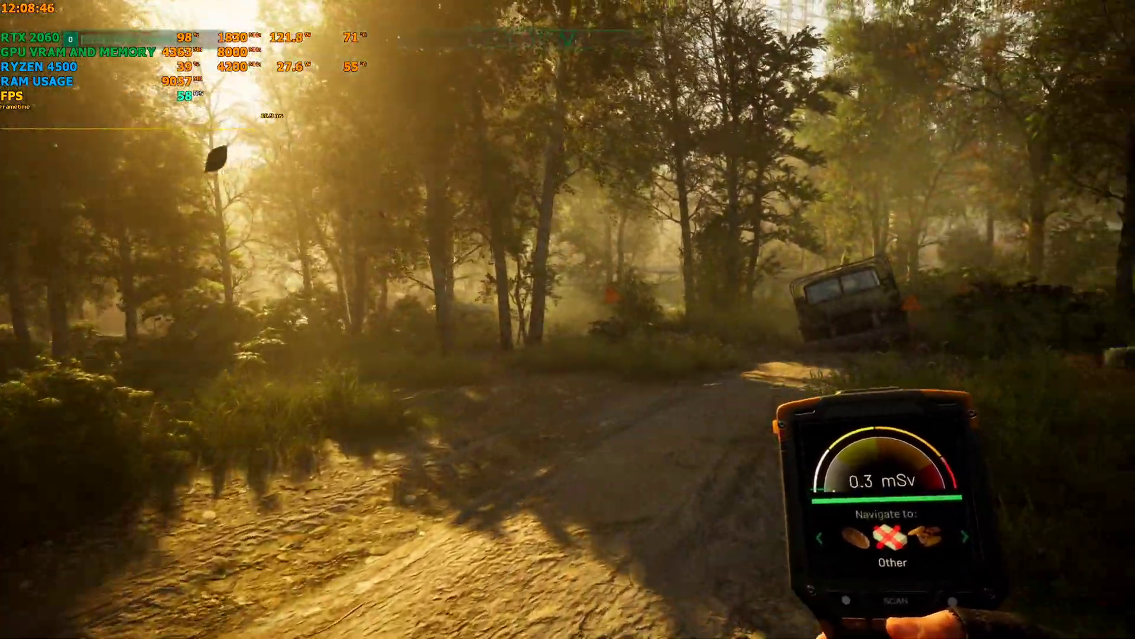
pyautogui.press('w')
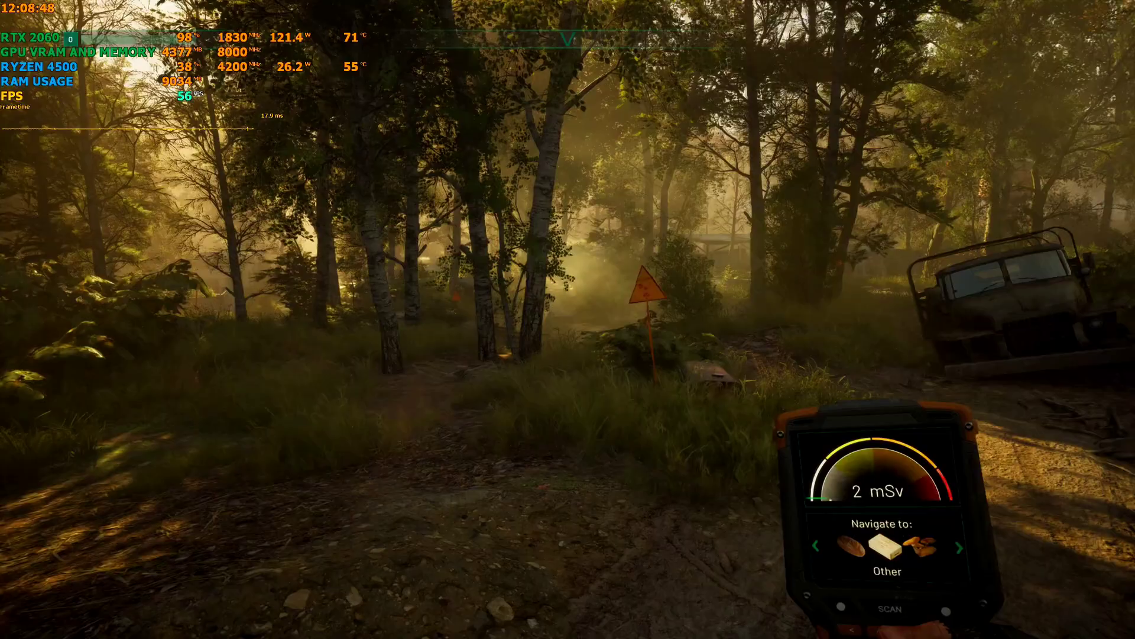
pyautogui.press('w')
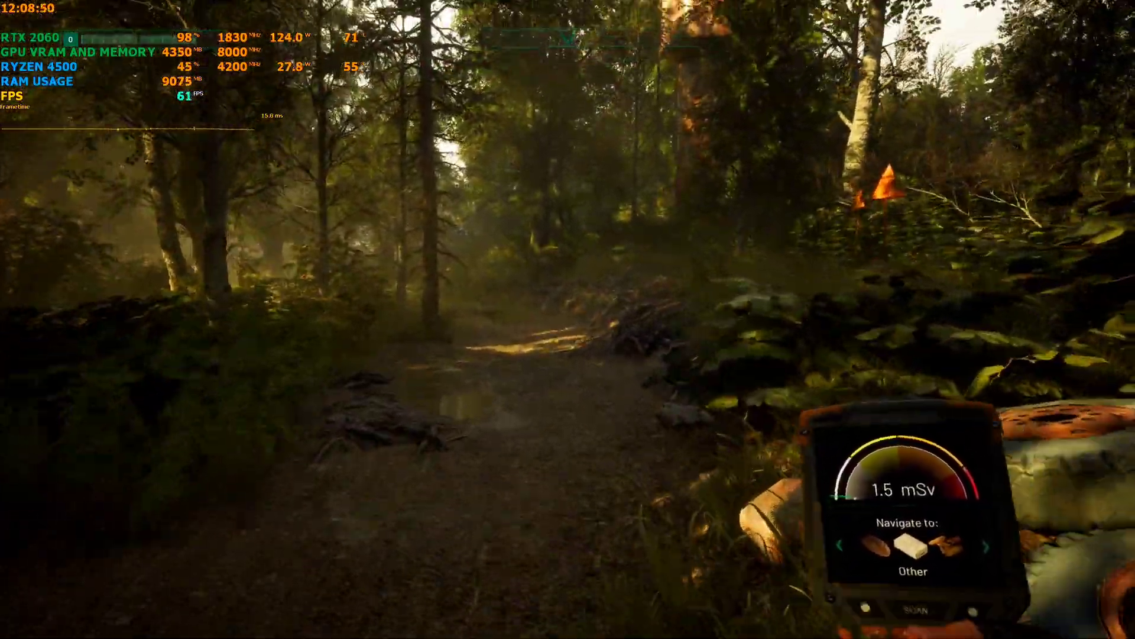
pyautogui.press('w')
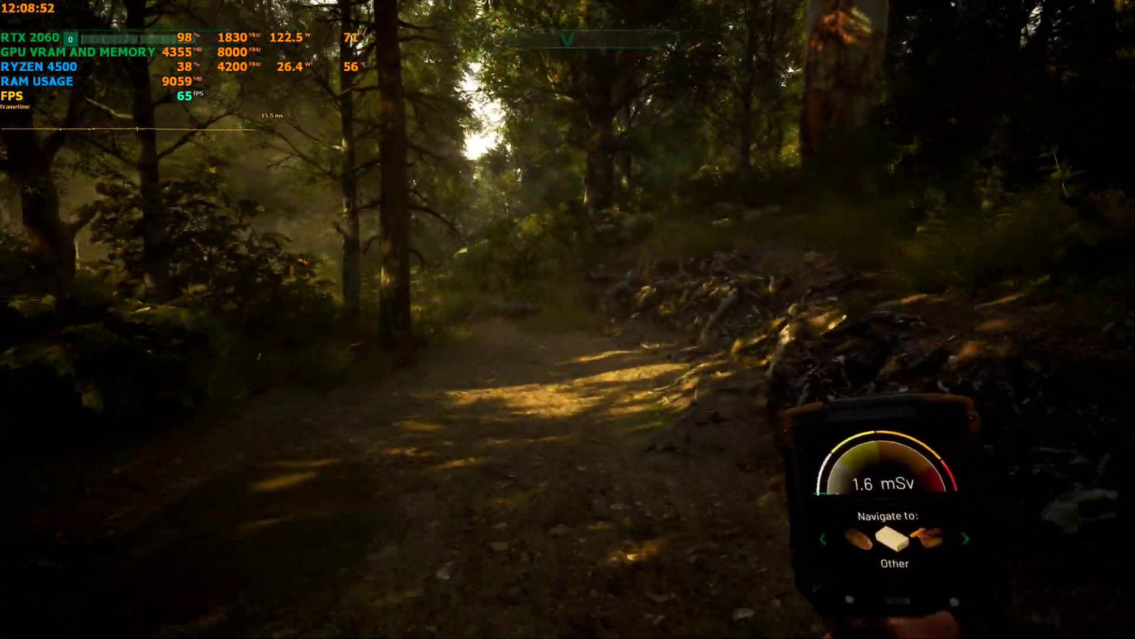
pyautogui.press('w')
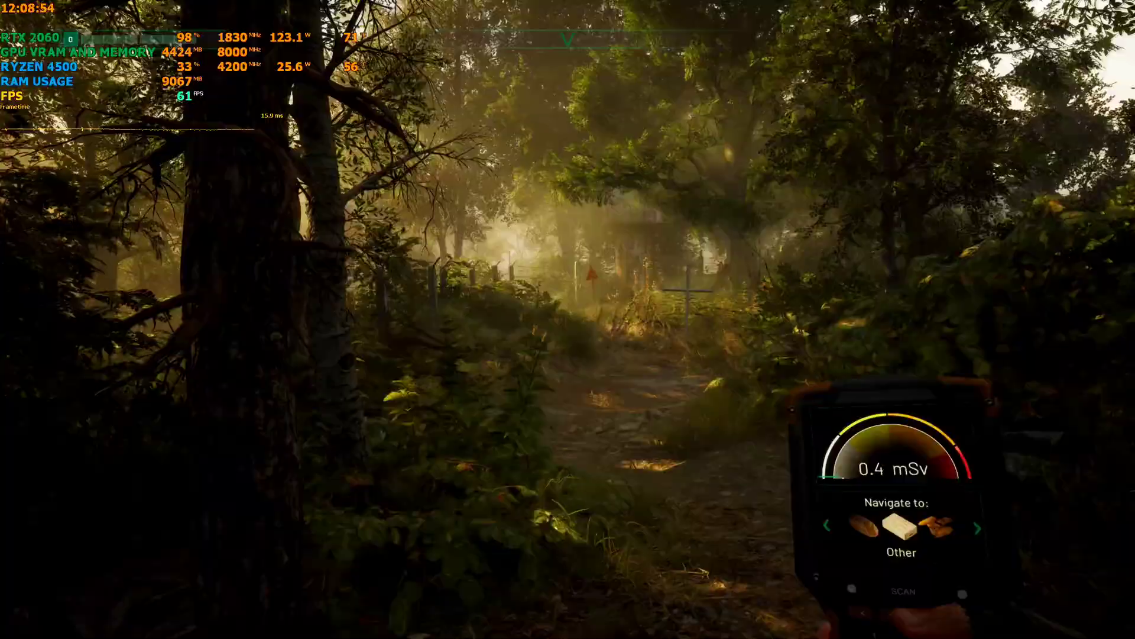
pyautogui.press('w')
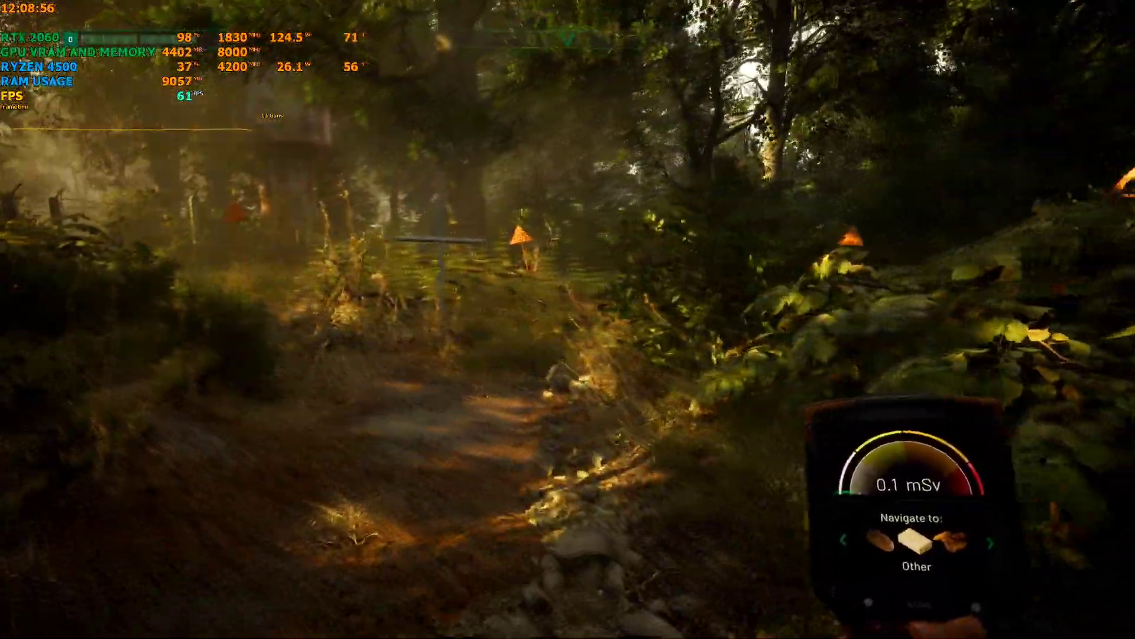
pyautogui.press('w')
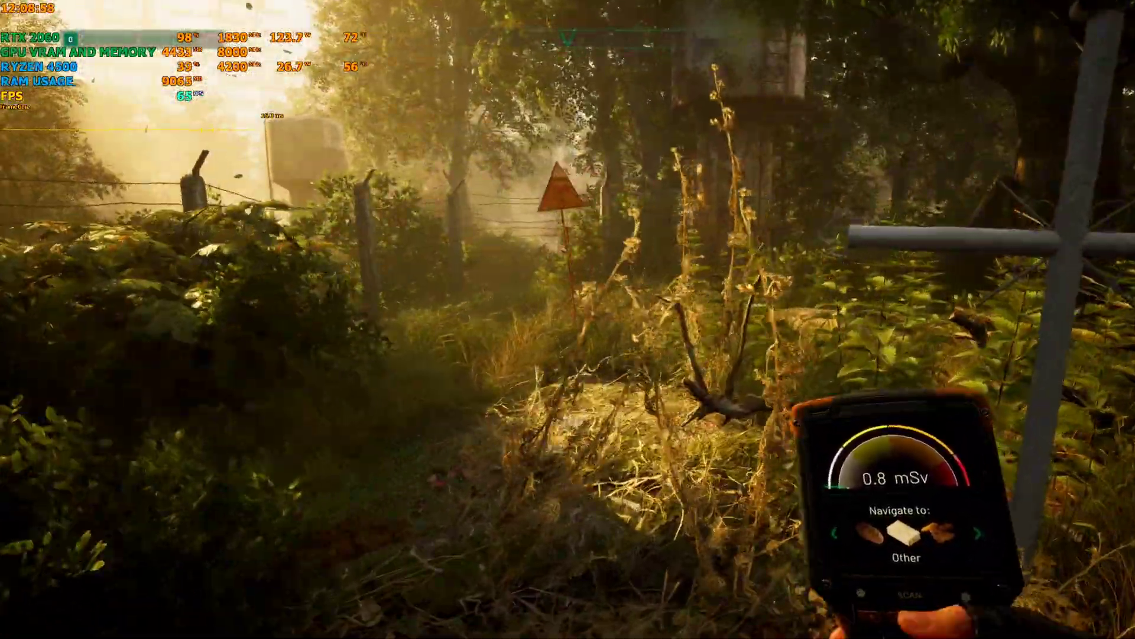
pyautogui.press('w')
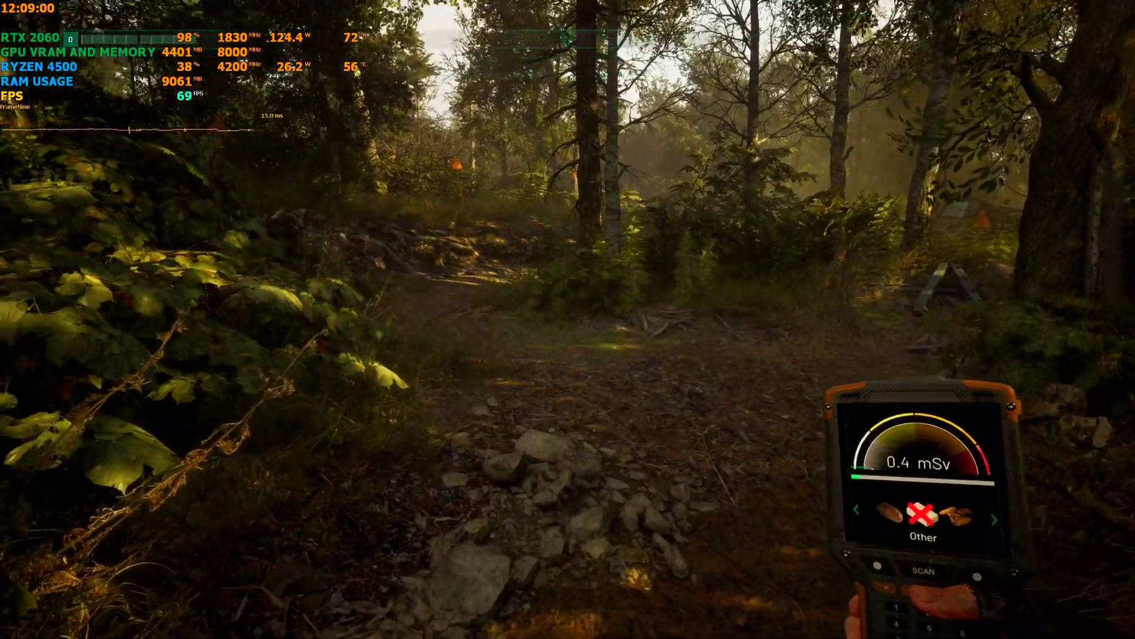
# - Quit the game to the desktop and confirm the exit
pyautogui.press('Escape')
pyautogui.click(925, 378)
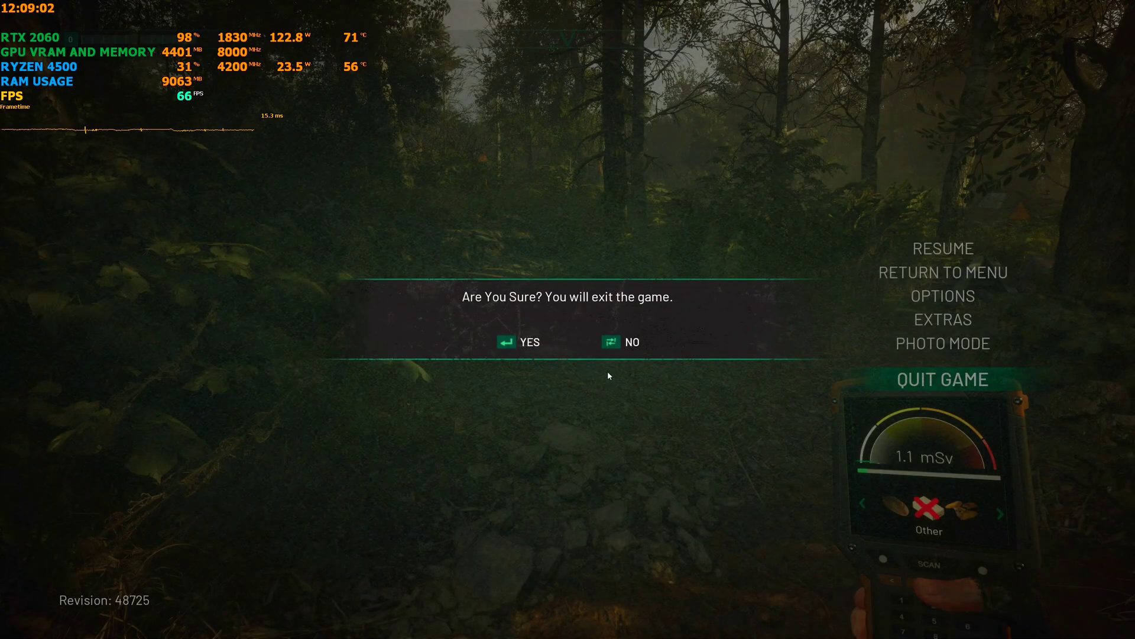
pyautogui.click(519, 347)
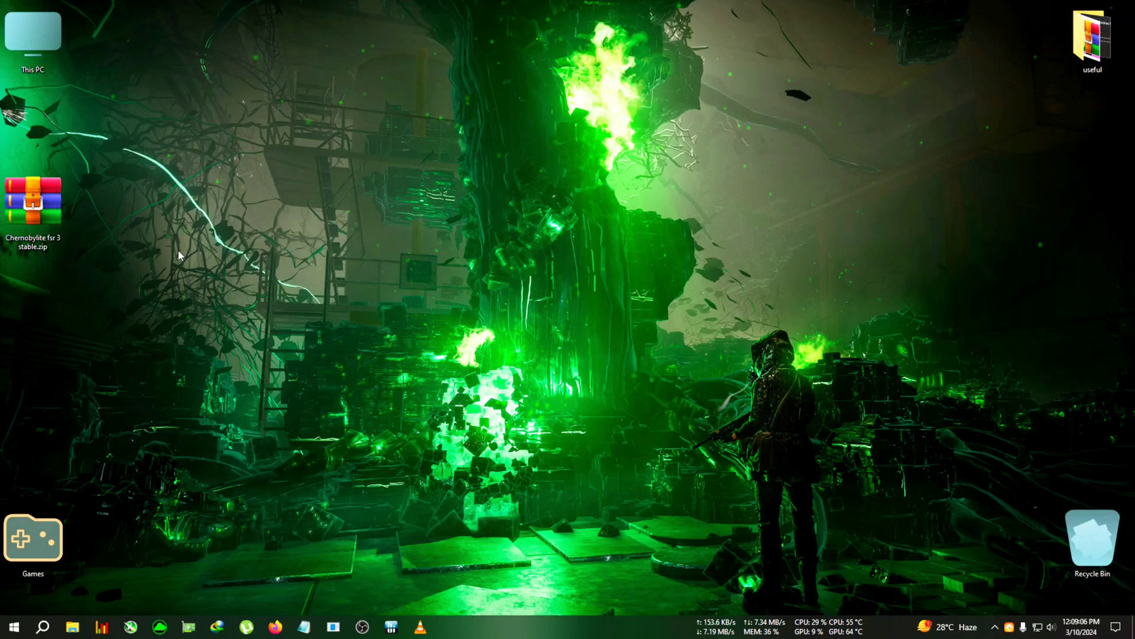
# - Extract "Chernobylite fsr 3 stable.zip" into its own folder and place that folder near the This PC icon on the desktop
pyautogui.moveTo(54, 211); pyautogui.dragTo(83, 182)
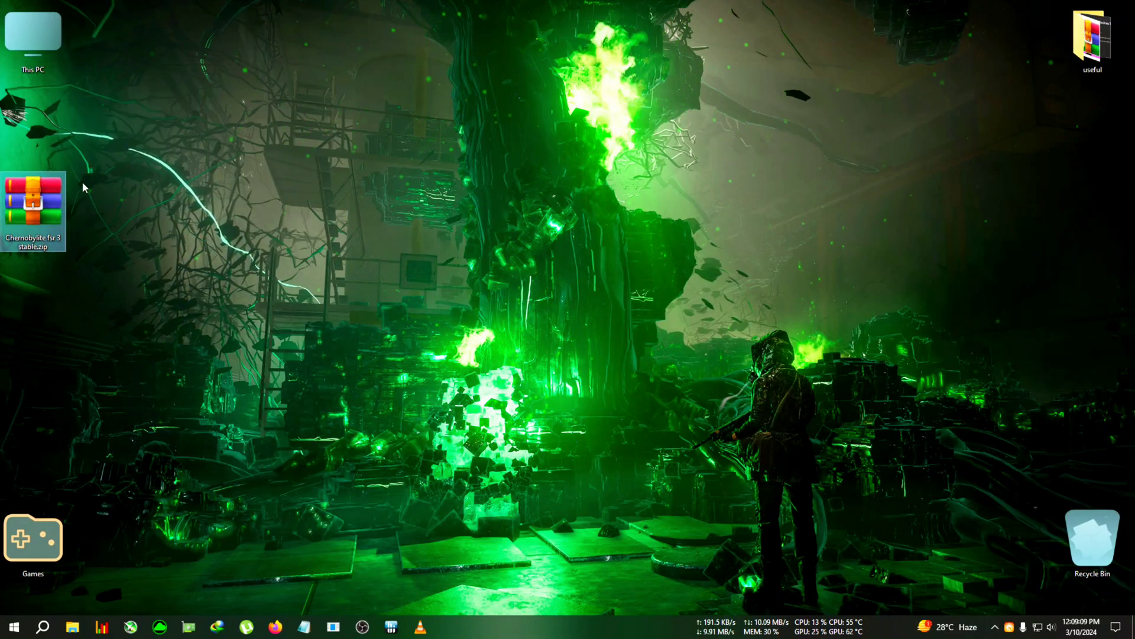
pyautogui.rightClick(45, 214)
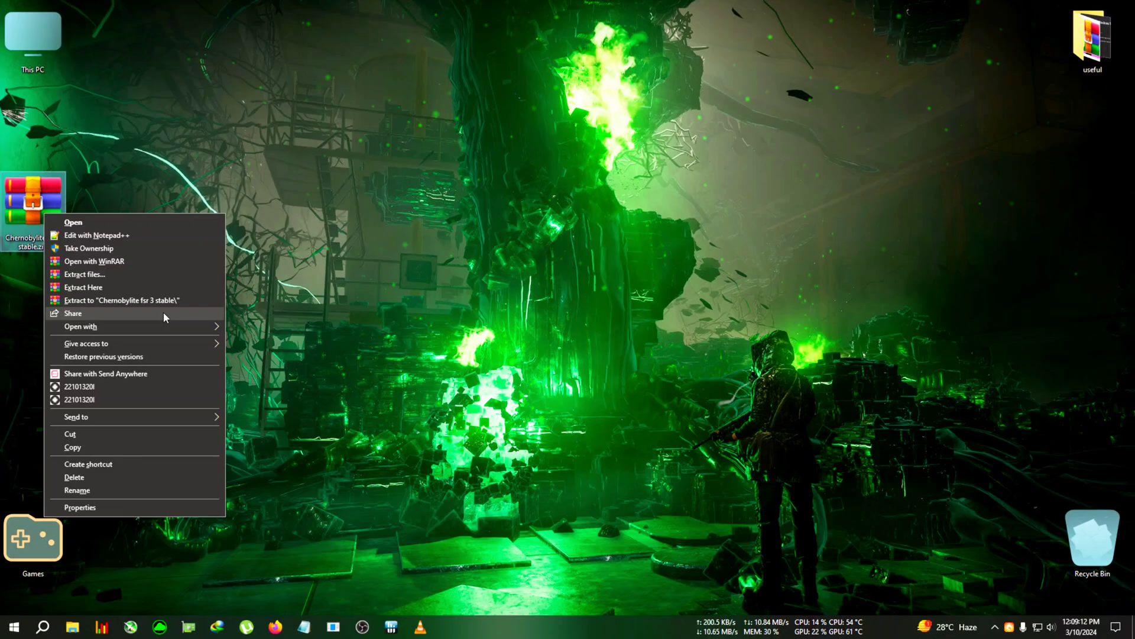
pyautogui.click(149, 300)
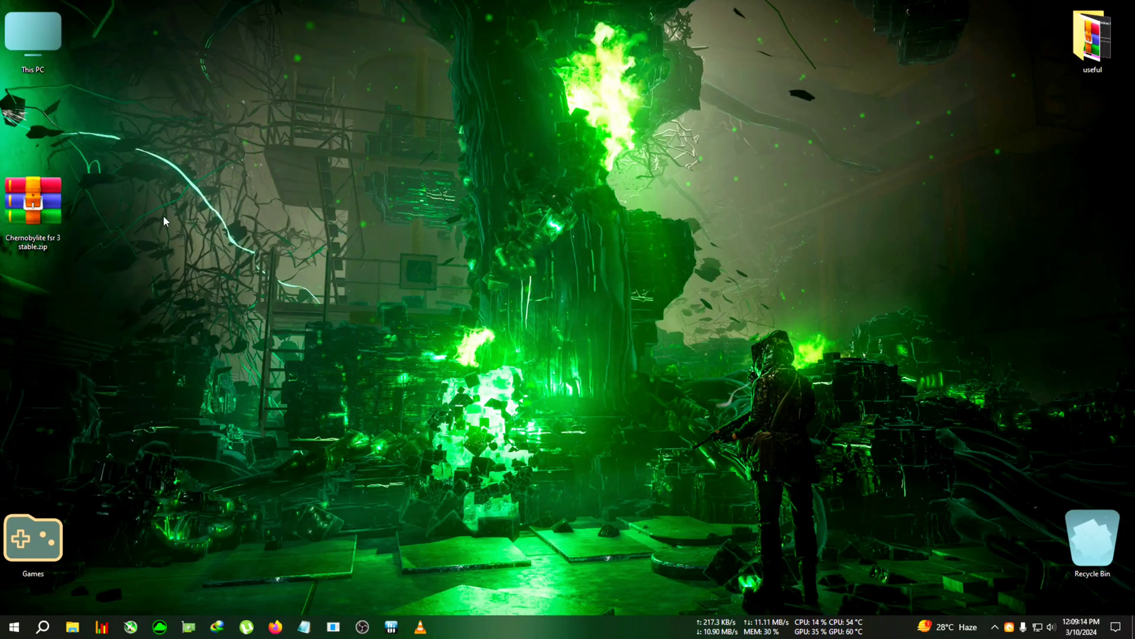
pyautogui.moveTo(32, 123); pyautogui.dragTo(179, 59)
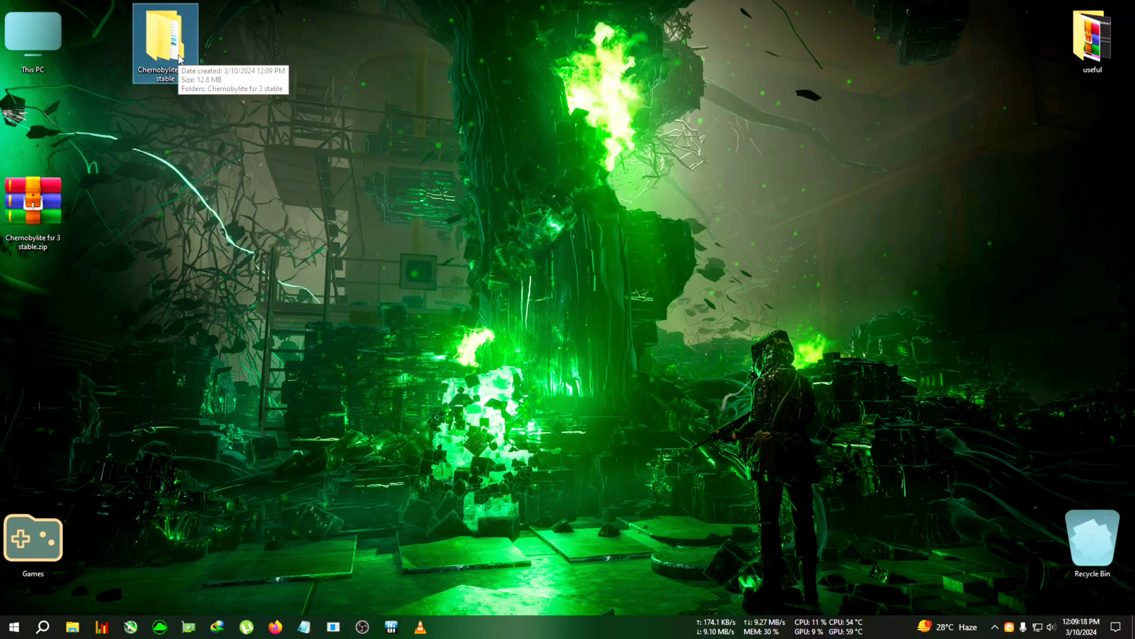
# - Copy FSR2FSR3.asi, winmm.dll and winmm.ini from the inner "Chernobylite fsr 3 stable" folder and close the folder window
pyautogui.doubleClick(179, 59)
pyautogui.moveTo(607, 55); pyautogui.dragTo(388, 123)
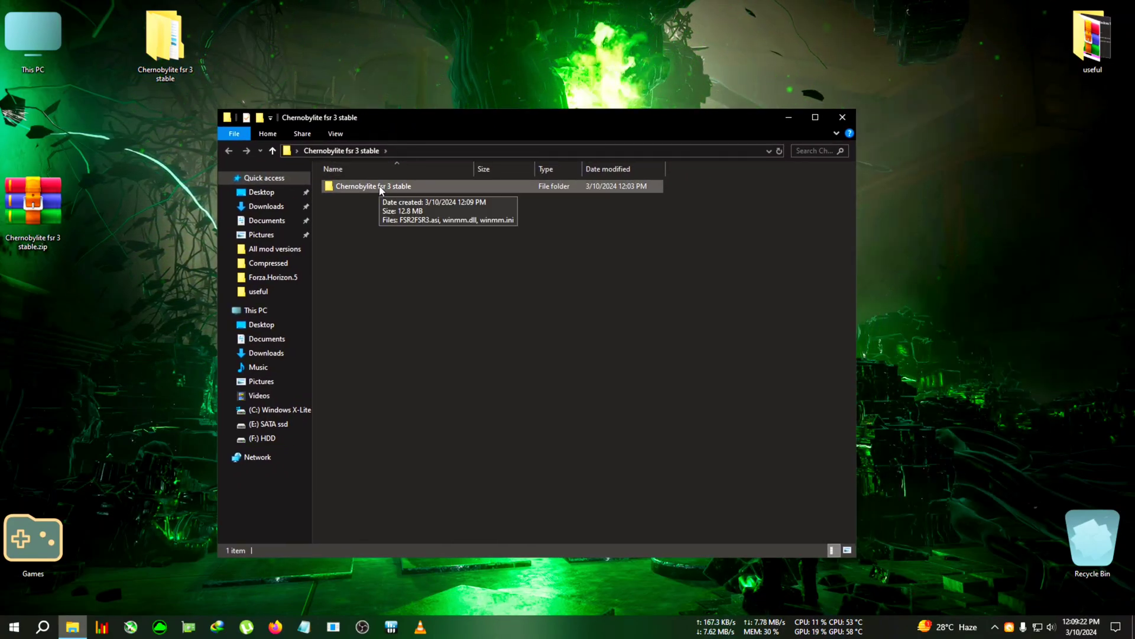
pyautogui.doubleClick(380, 188)
pyautogui.moveTo(556, 276); pyautogui.dragTo(442, 202)
pyautogui.rightClick(441, 203)
pyautogui.moveTo(477, 368)
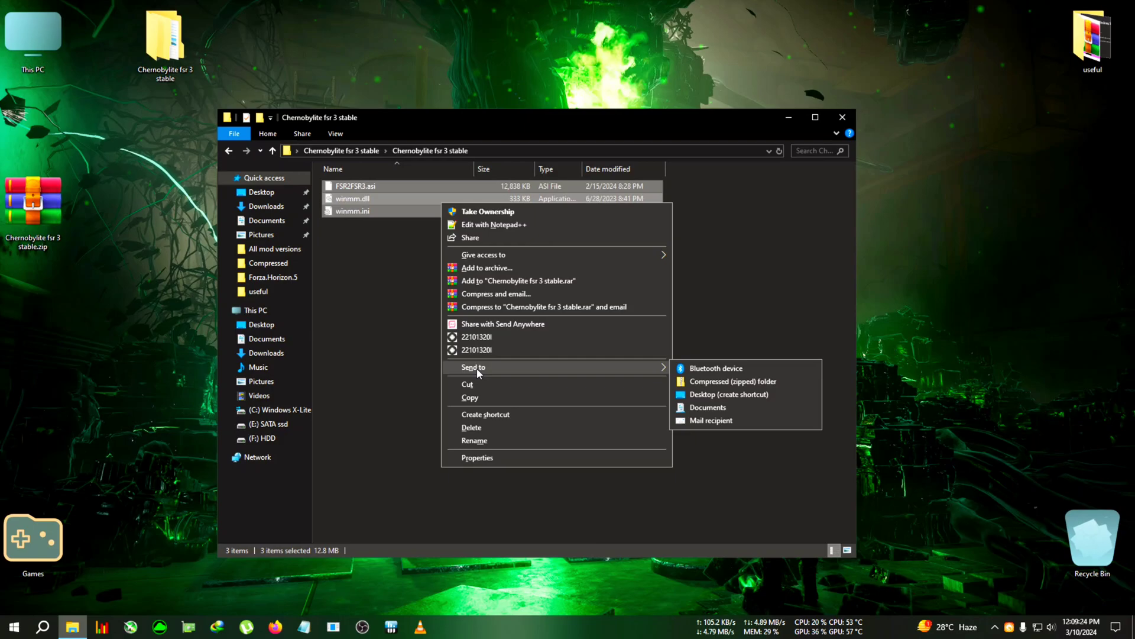
pyautogui.click(479, 398)
pyautogui.click(843, 116)
# - Paste the copied mod files into Chernobylite\ChernobylGame\Binaries\Win64 on the SATA ssd (E:) drive
pyautogui.doubleClick(33, 36)
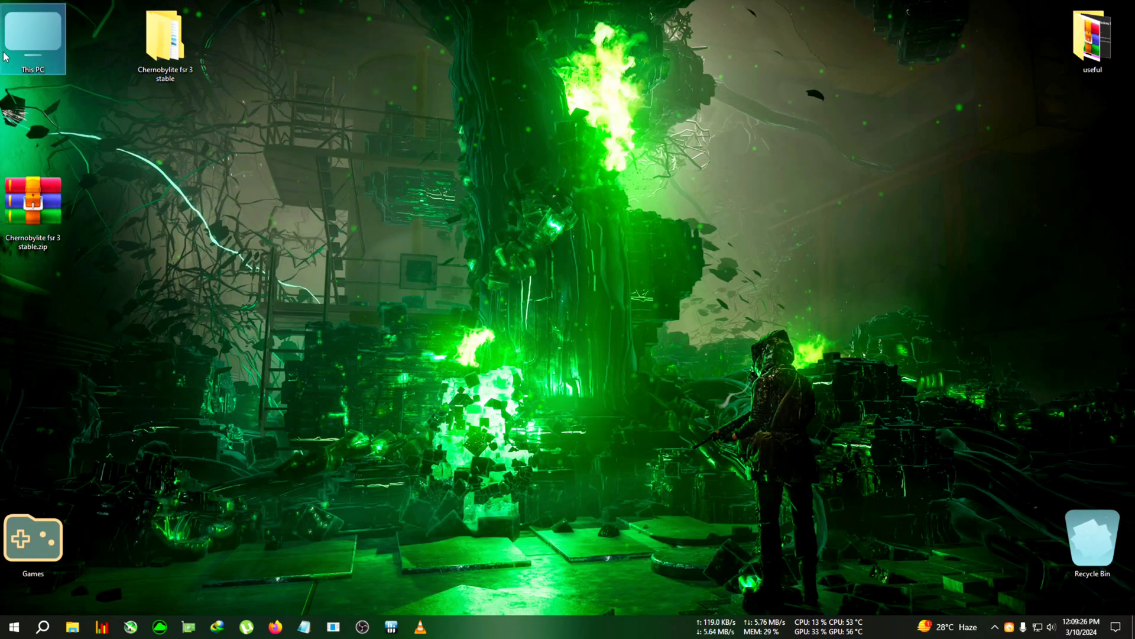
pyautogui.doubleClick(553, 283)
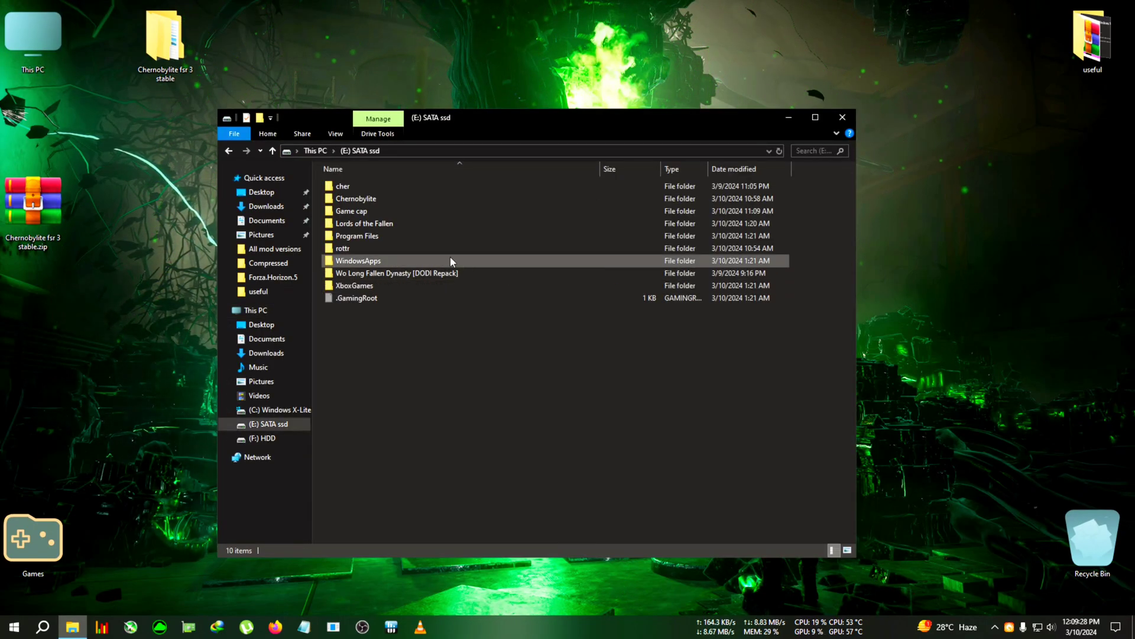
pyautogui.doubleClick(355, 198)
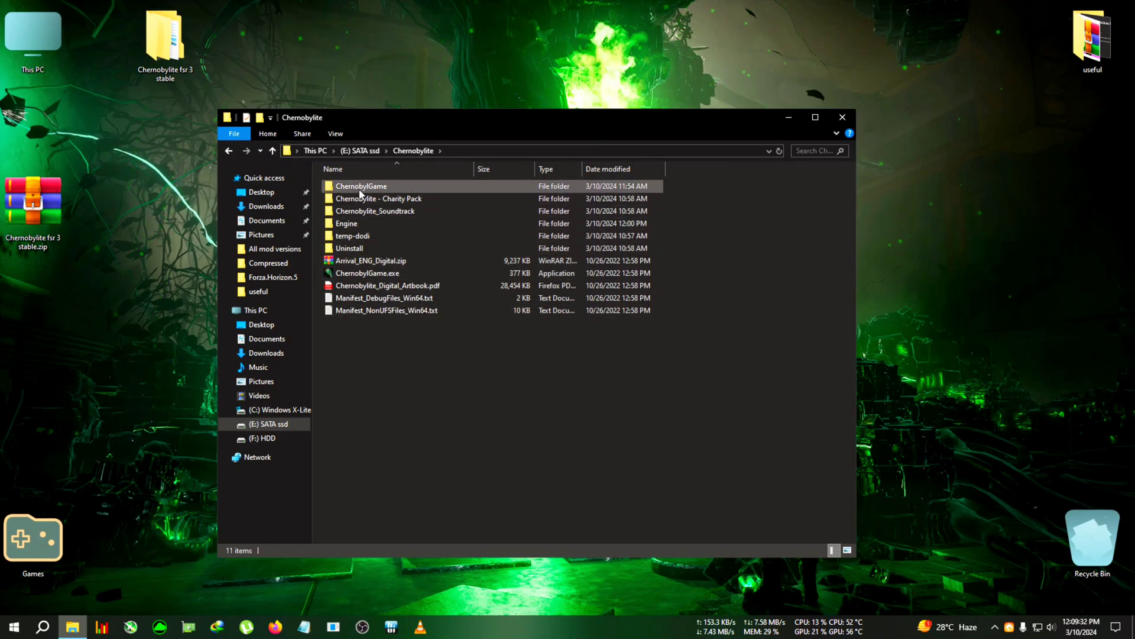
pyautogui.doubleClick(381, 188)
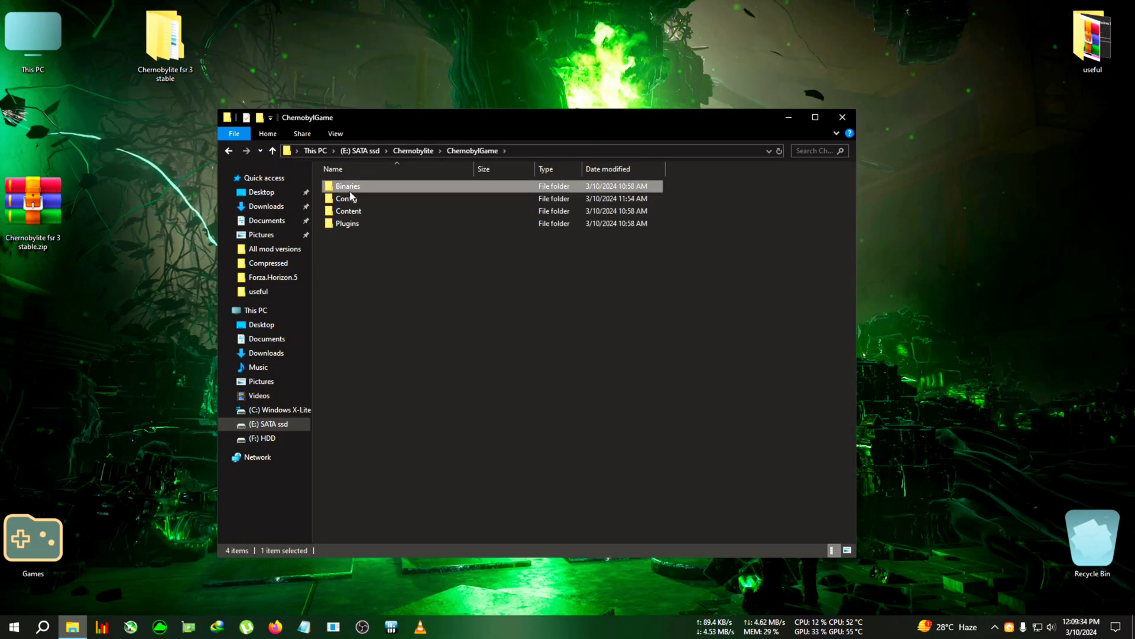
pyautogui.doubleClick(381, 187)
pyautogui.doubleClick(346, 186)
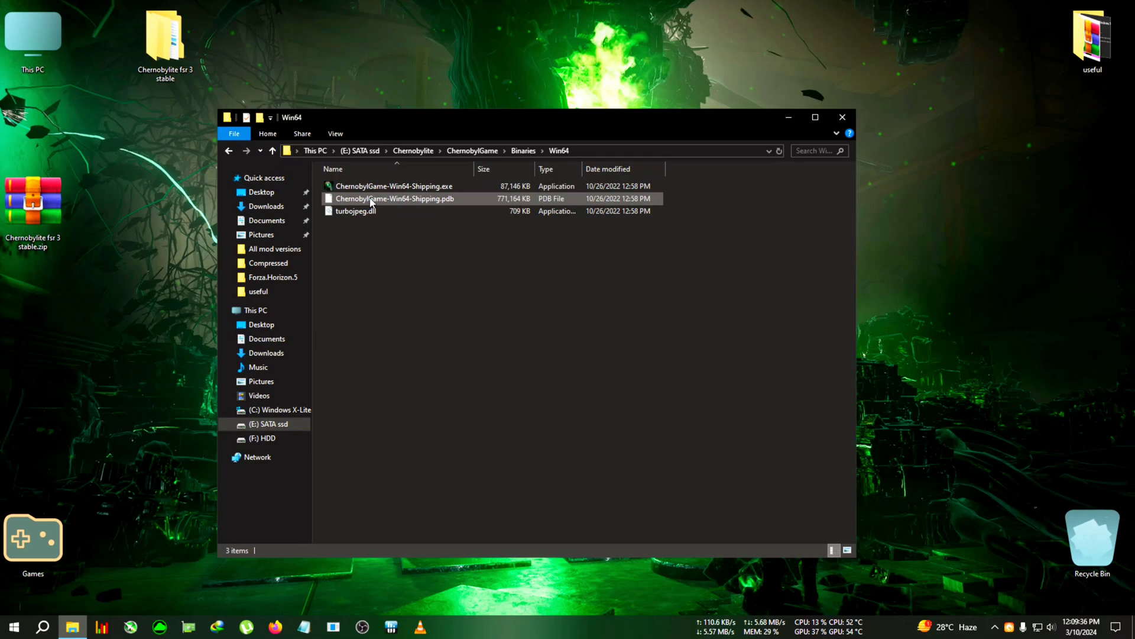
pyautogui.rightClick(513, 270)
pyautogui.click(542, 353)
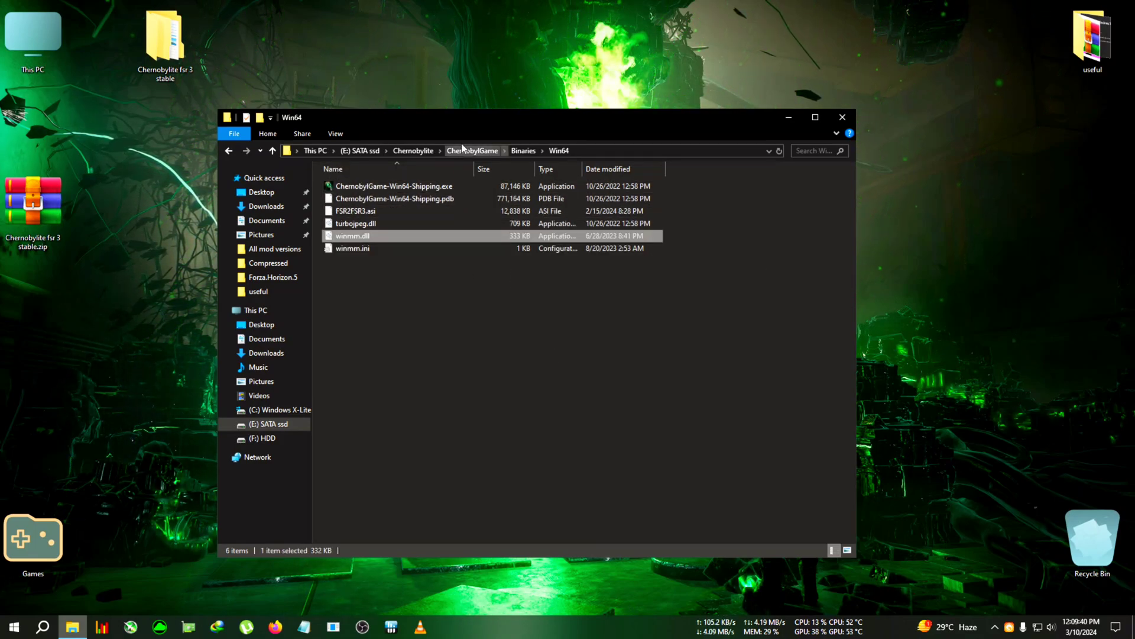
# - Create a desktop shortcut for ChernobylGame-Win64-Shipping.exe from the Win64 folder
pyautogui.moveTo(478, 126); pyautogui.dragTo(613, 140)
pyautogui.moveTo(540, 140); pyautogui.dragTo(595, 119)
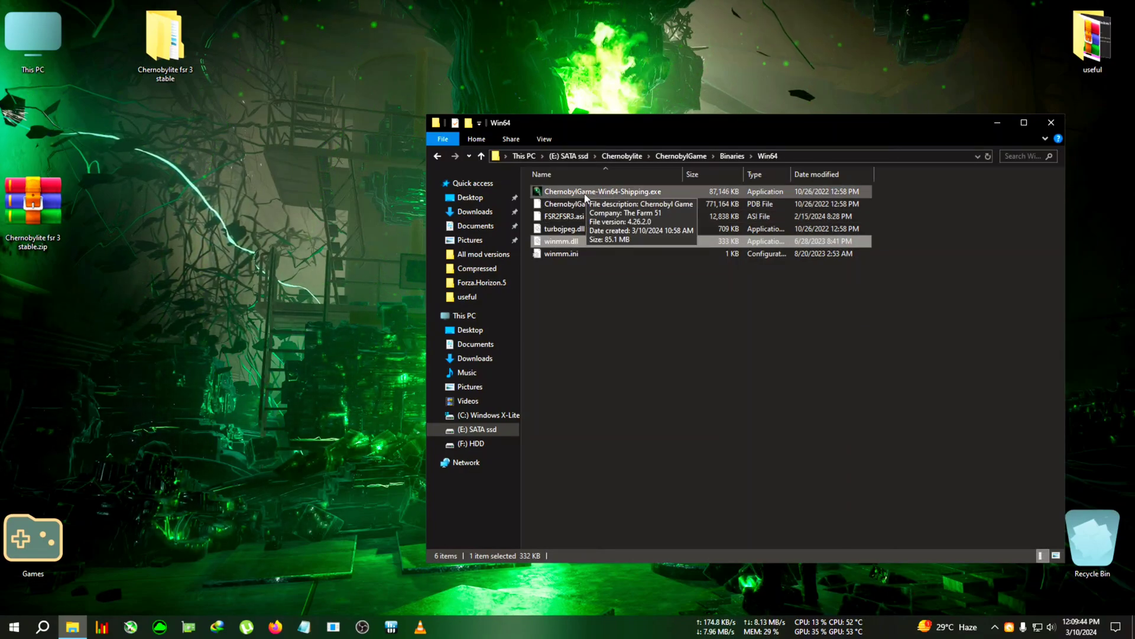
pyautogui.click(619, 320)
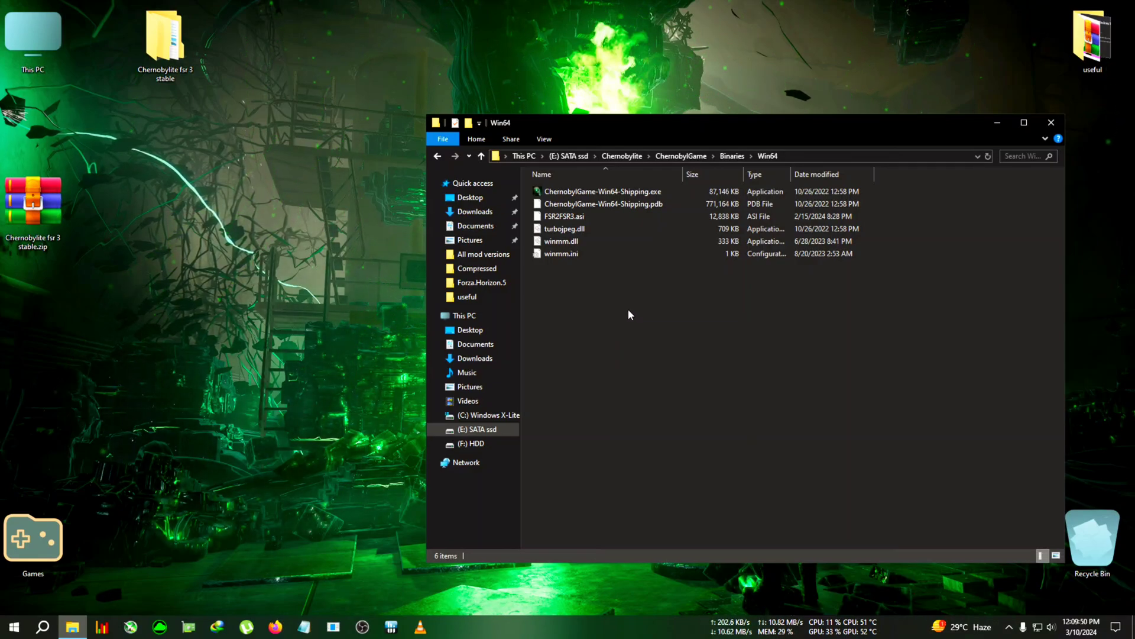
pyautogui.click(581, 193)
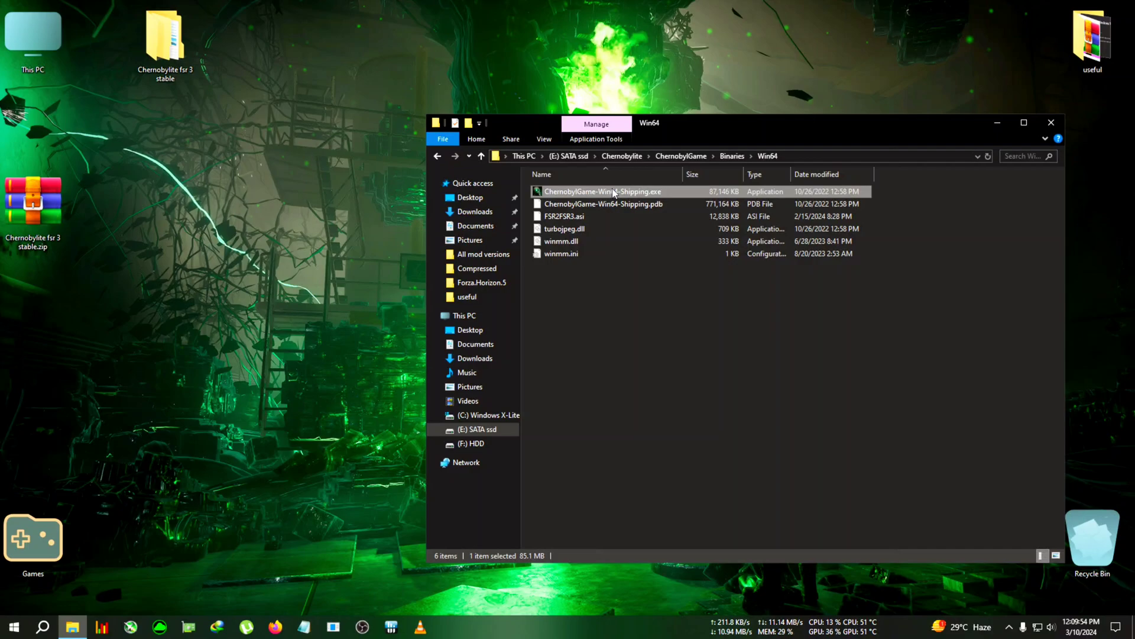
pyautogui.rightClick(556, 195)
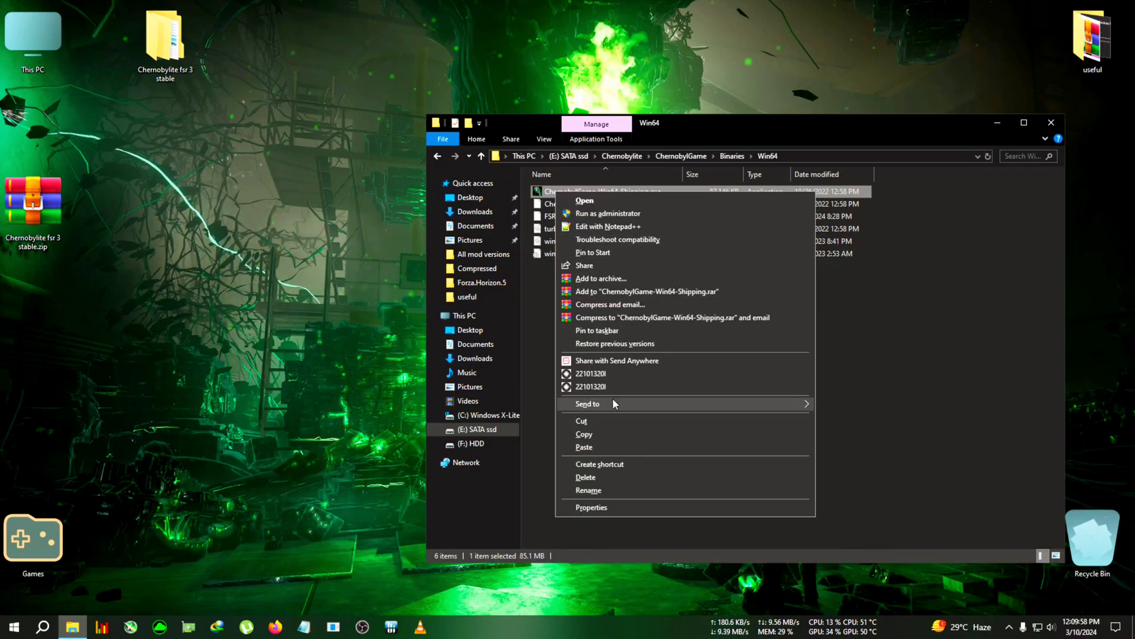
pyautogui.moveTo(592, 404)
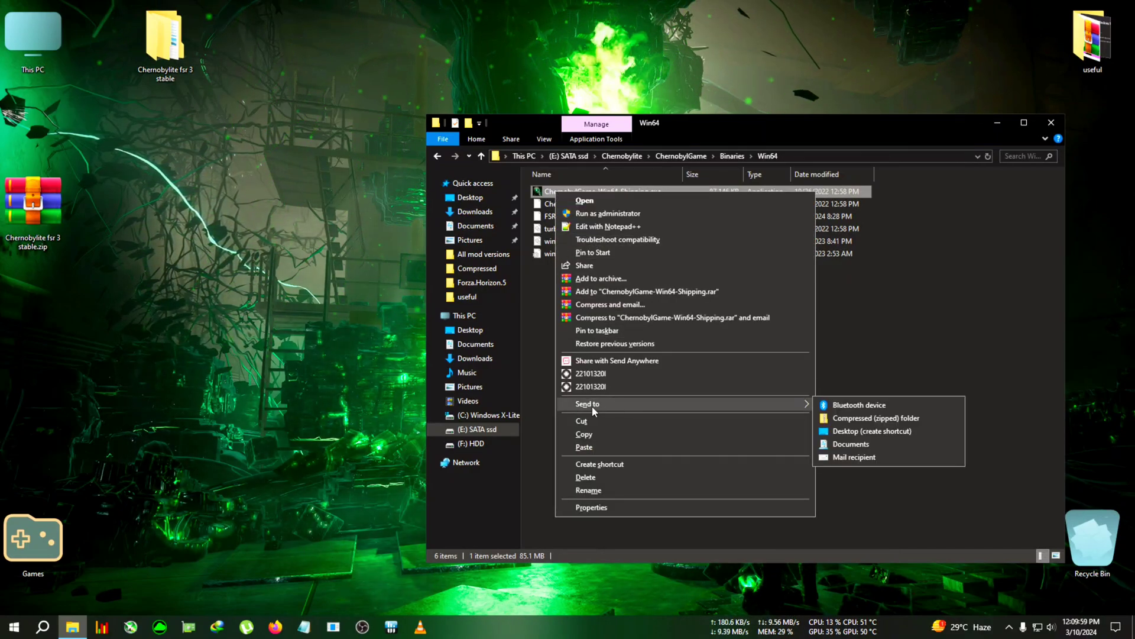
pyautogui.click(868, 431)
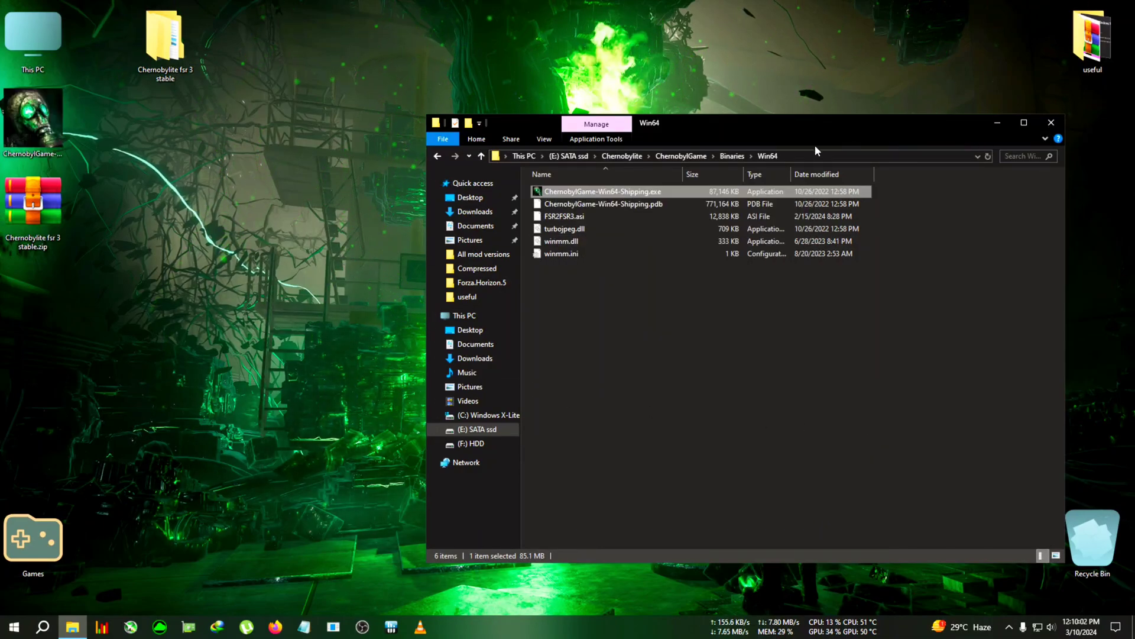
# - Append -dx12 to the target of the ChernobylGame-Win64-Shipping.exe desktop shortcut, save its properties, and launch the game from it
pyautogui.rightClick(46, 123)
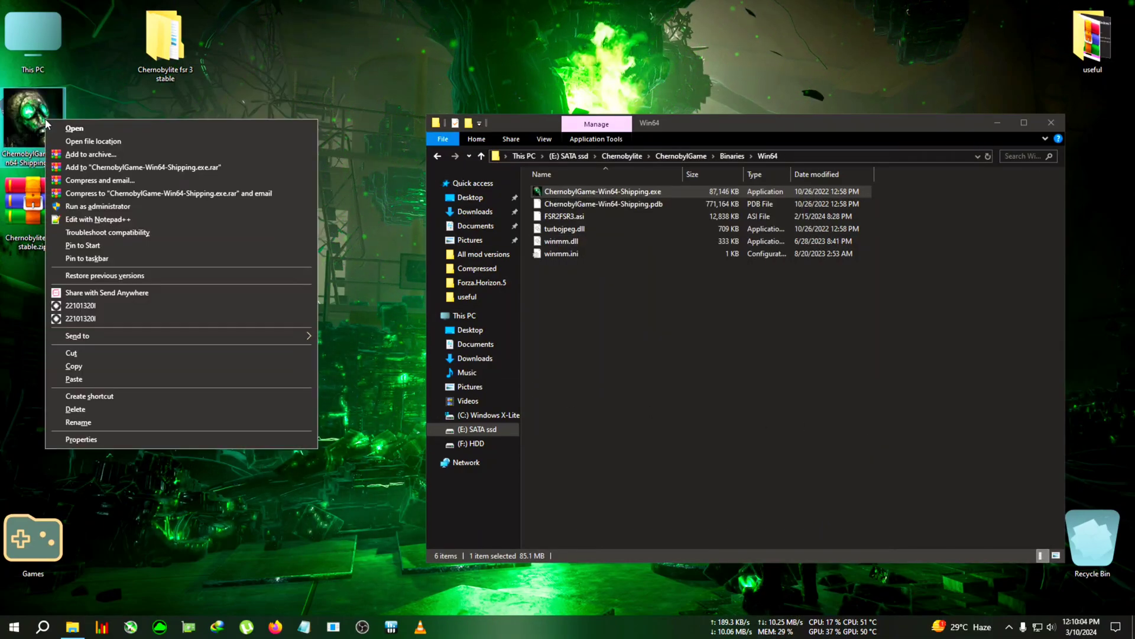
pyautogui.click(103, 441)
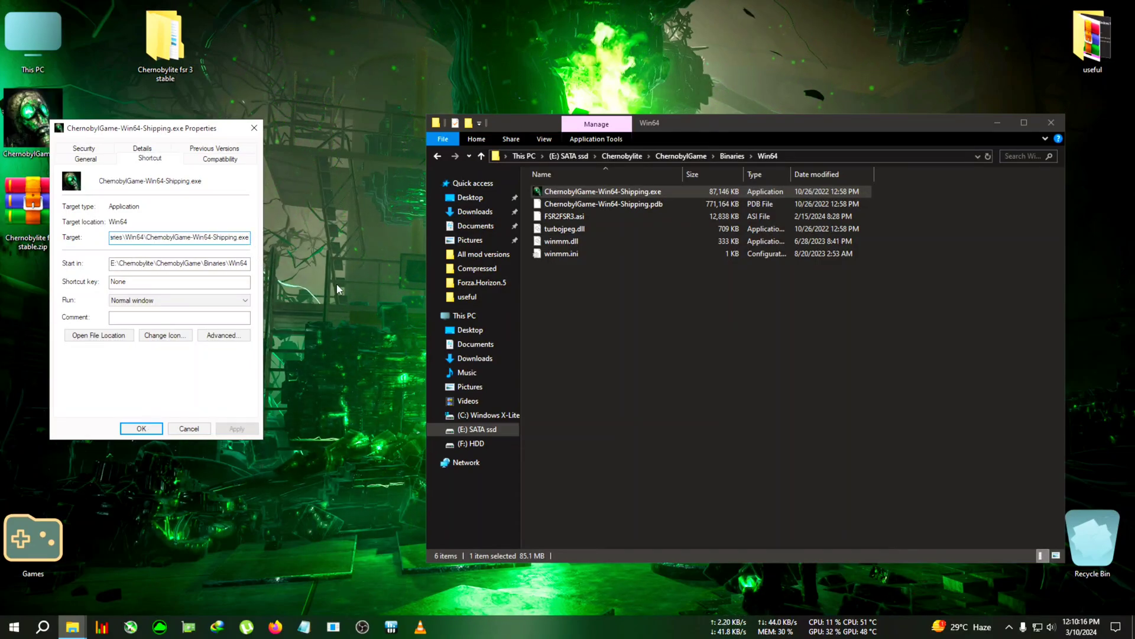
pyautogui.write('-')
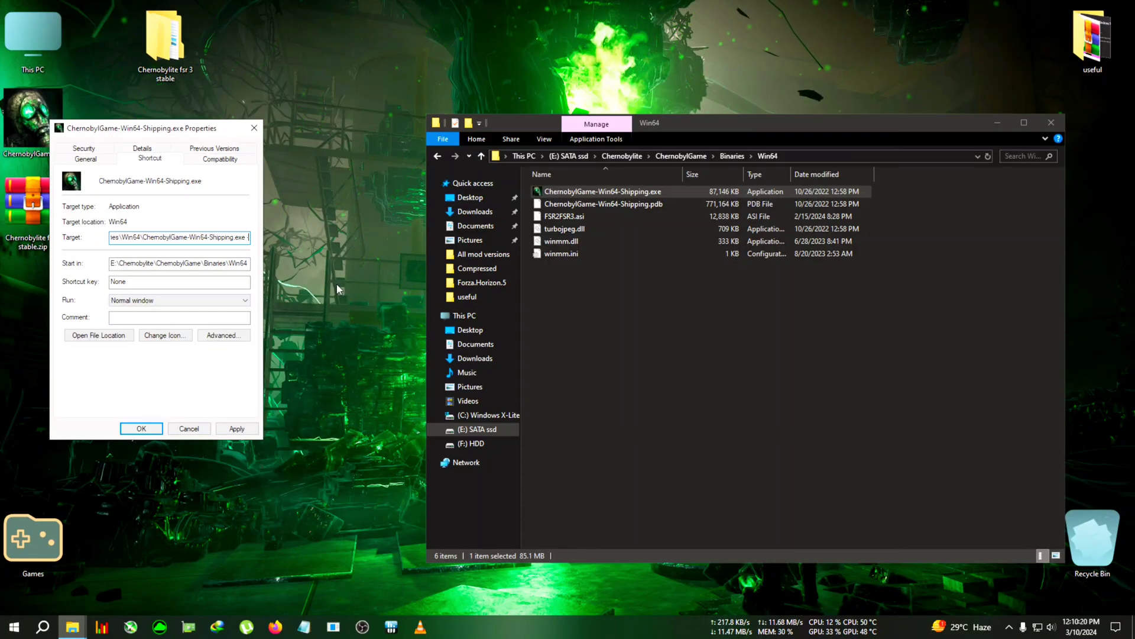
pyautogui.write('dx12')
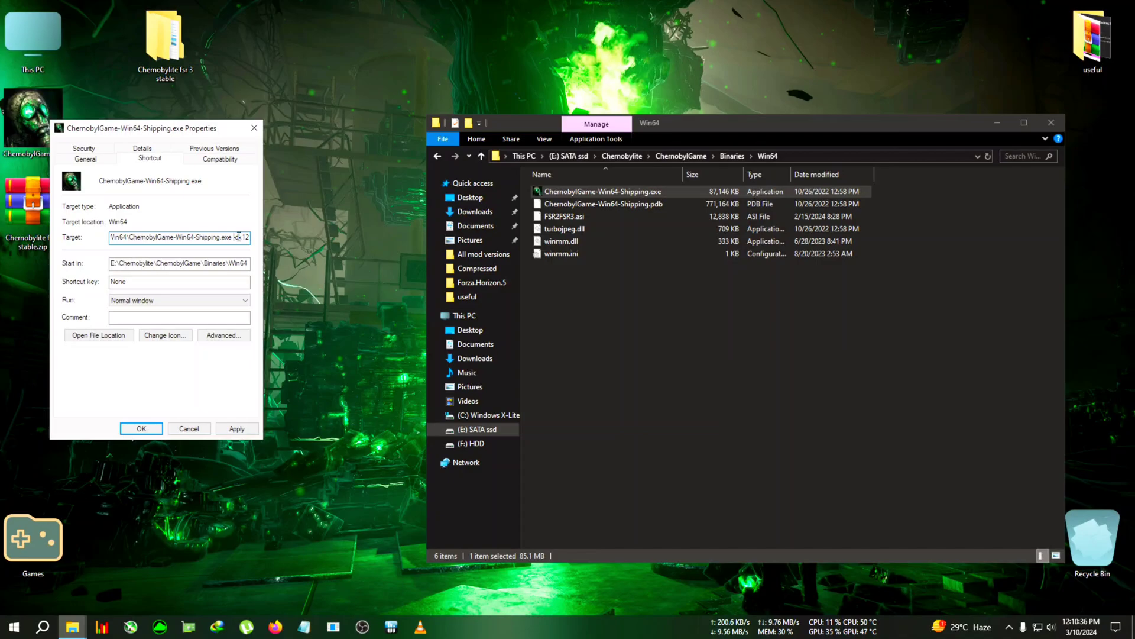
pyautogui.click(237, 427)
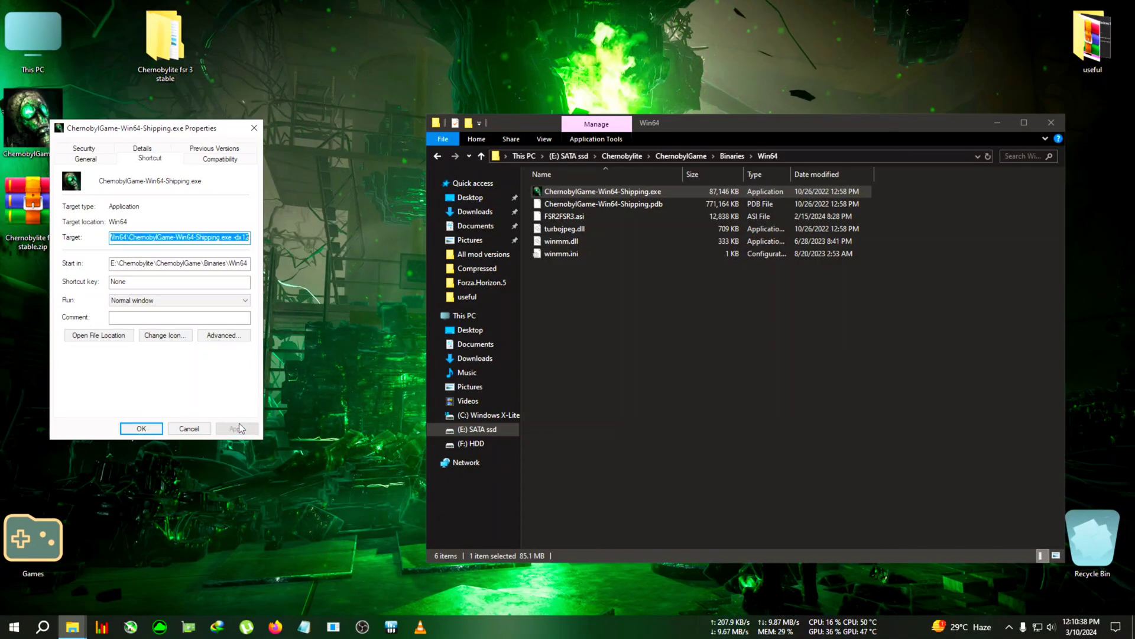
pyautogui.click(142, 428)
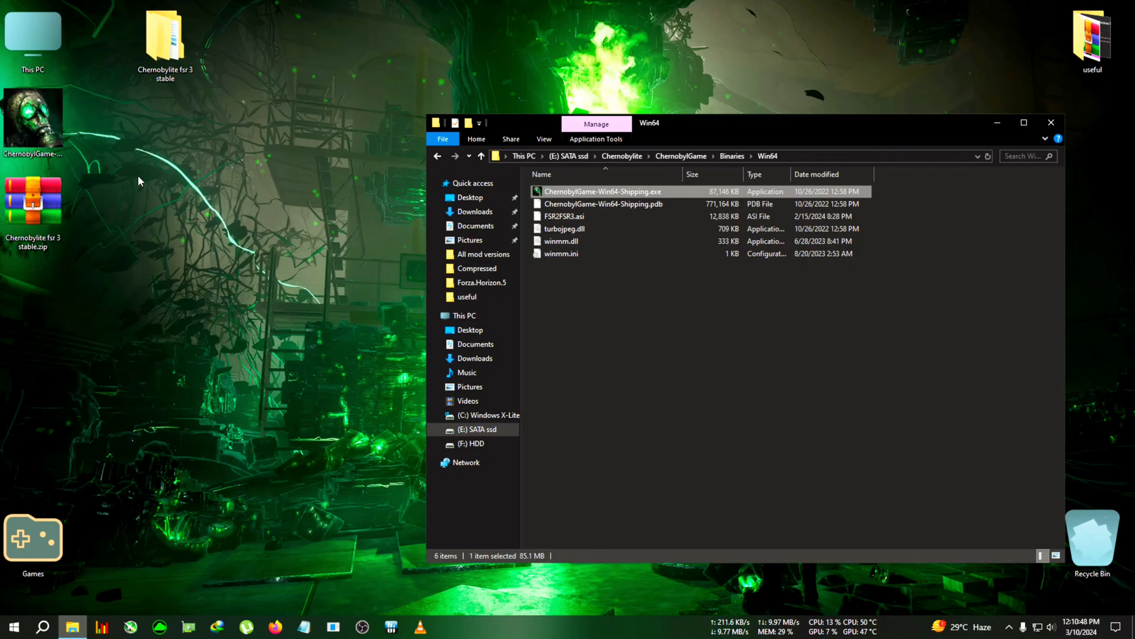
pyautogui.doubleClick(50, 125)
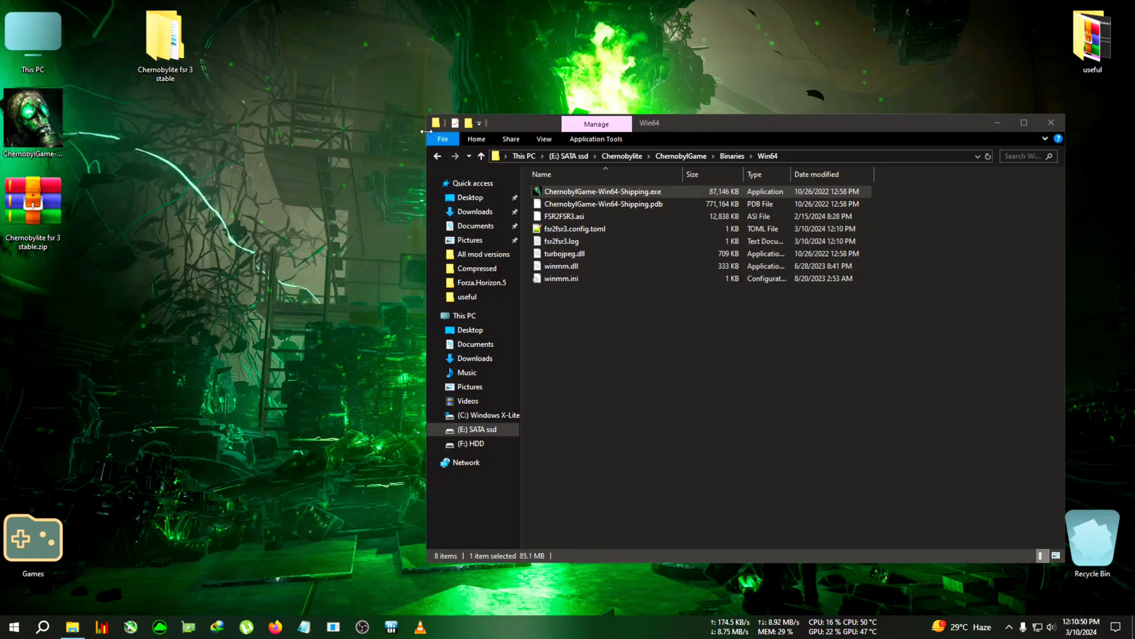
# - Open fsr2fsr3.config.toml in Notepad, set fake_nvidia_gpu to true, save the file, and close it and the Win64 folder
pyautogui.click(613, 232)
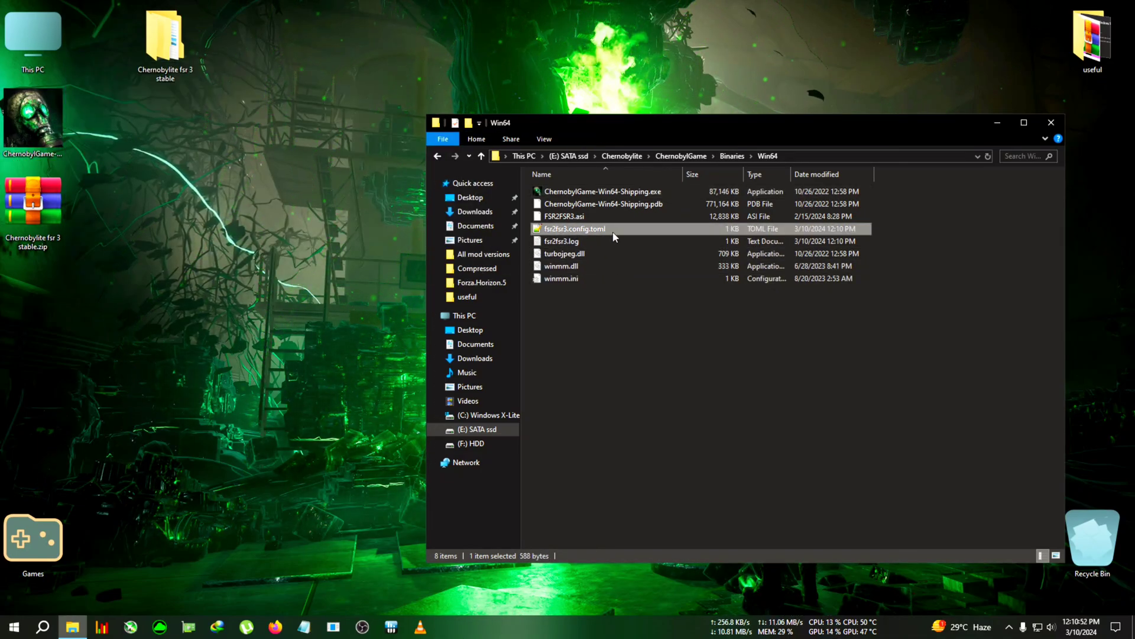
pyautogui.rightClick(577, 233)
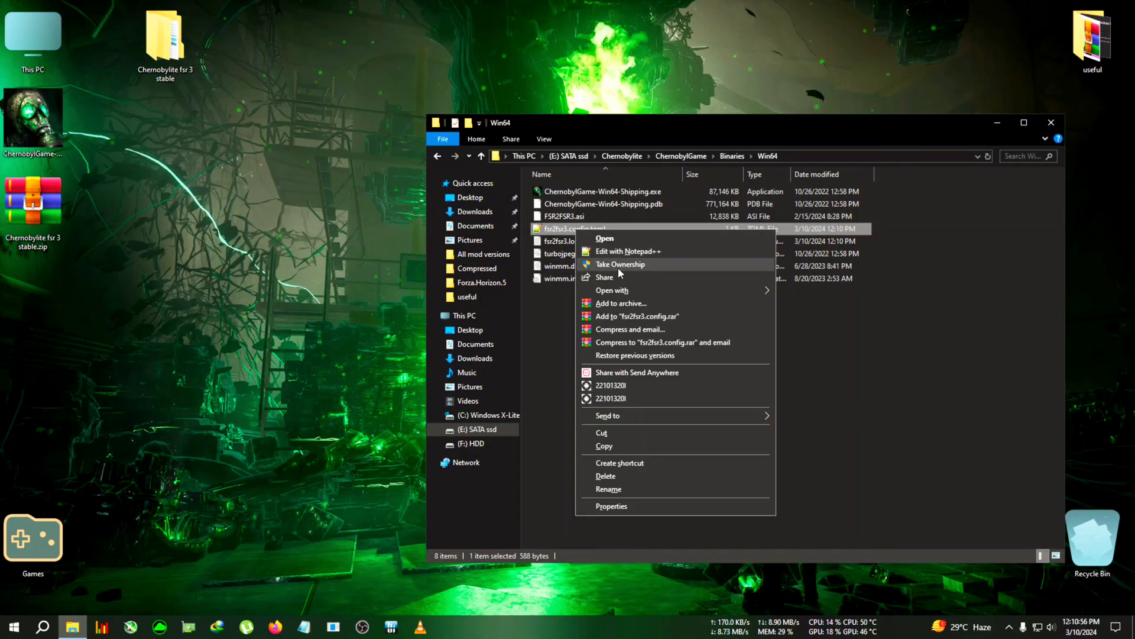
pyautogui.moveTo(713, 290)
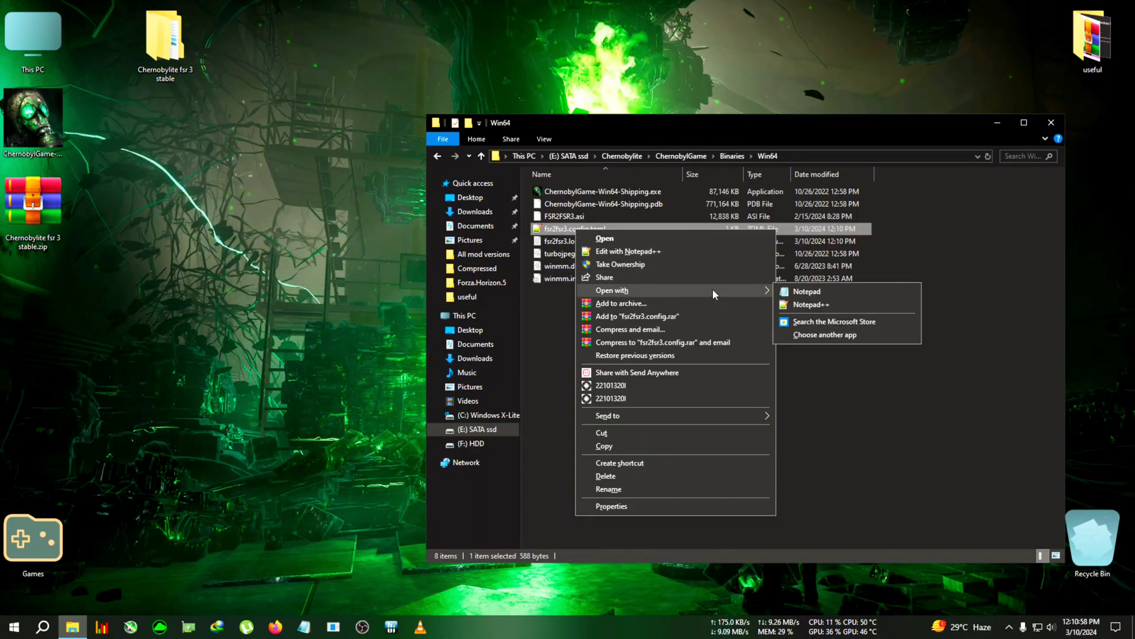
pyautogui.click(807, 291)
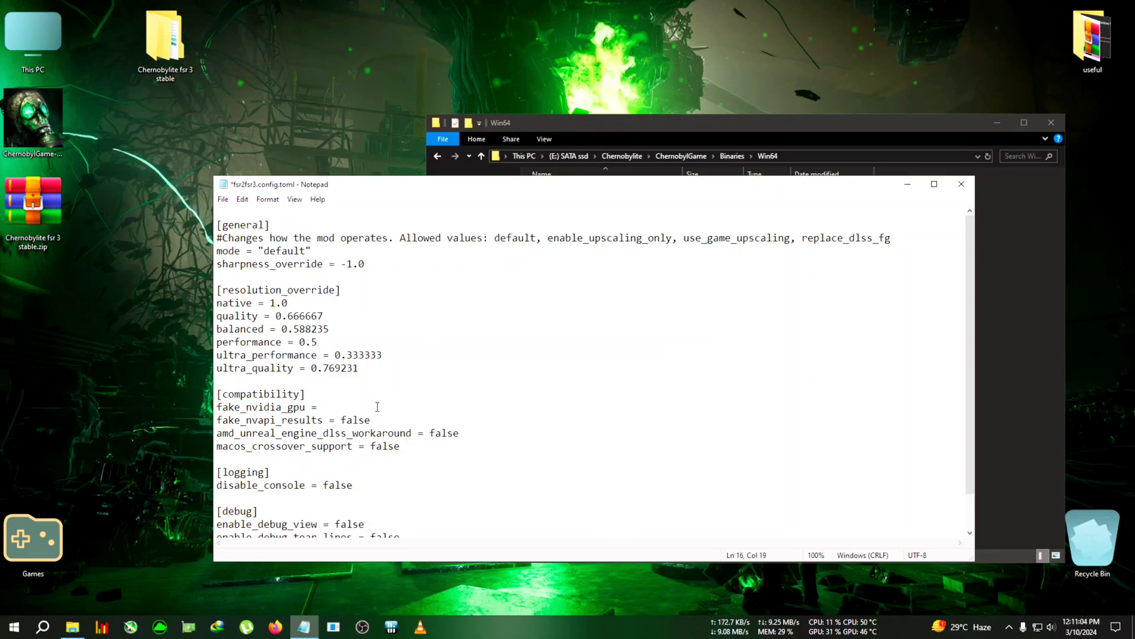
pyautogui.write('ue')
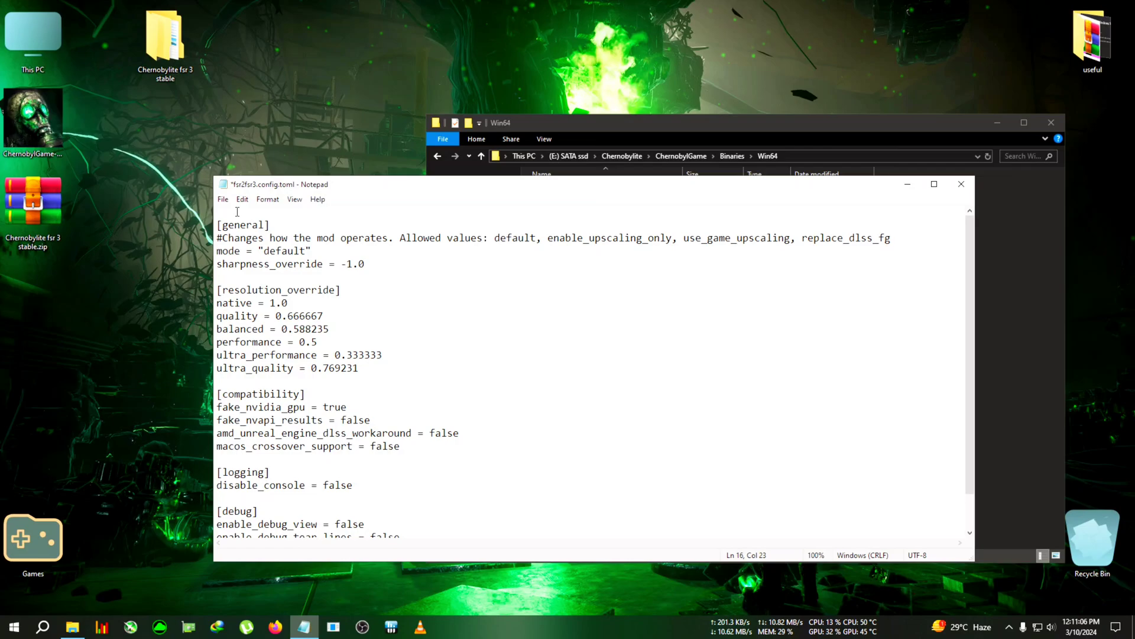
pyautogui.click(223, 199)
pyautogui.click(252, 251)
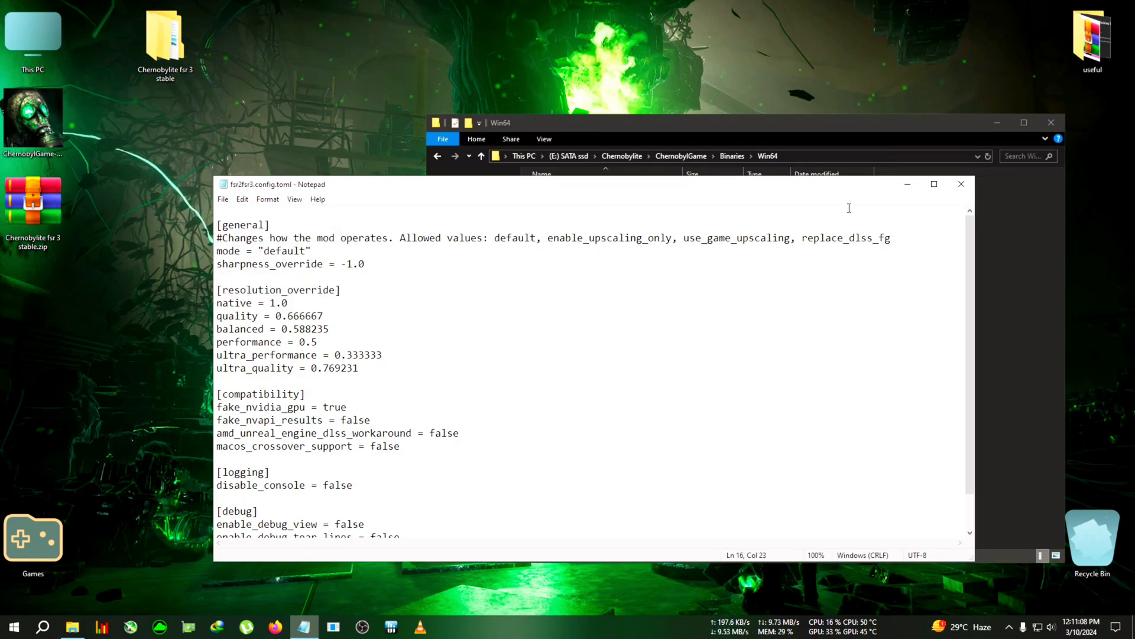
pyautogui.click(961, 185)
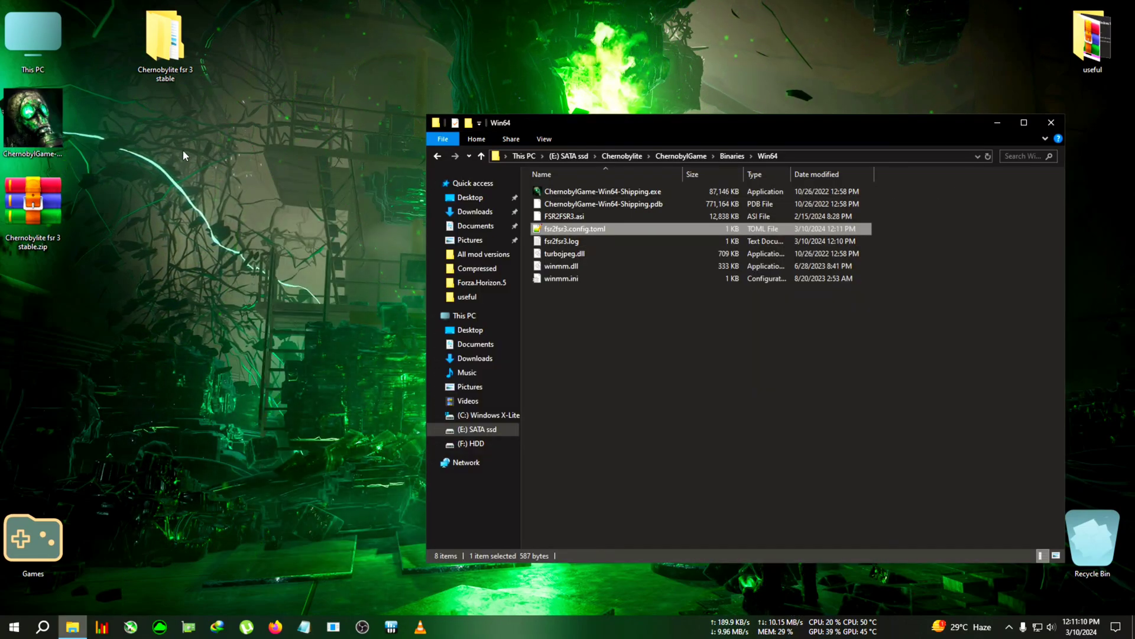
pyautogui.click(1052, 122)
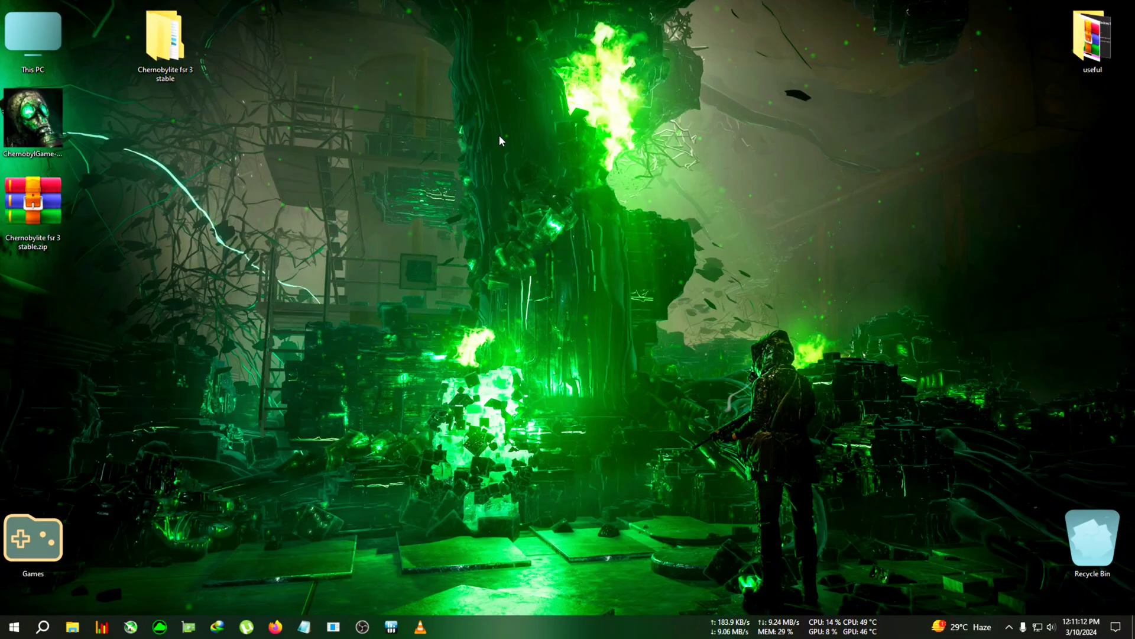
# - Start the game from the desktop shortcut and walk forward along the forest trail
pyautogui.doubleClick(49, 135)
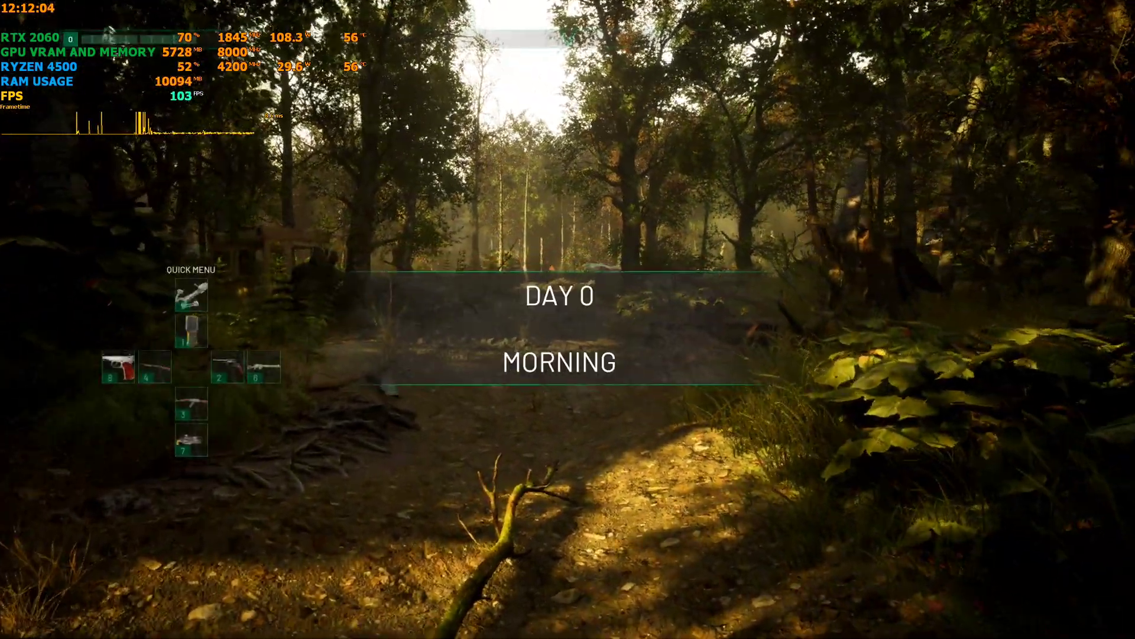
pyautogui.press('w')
pyautogui.press('w')
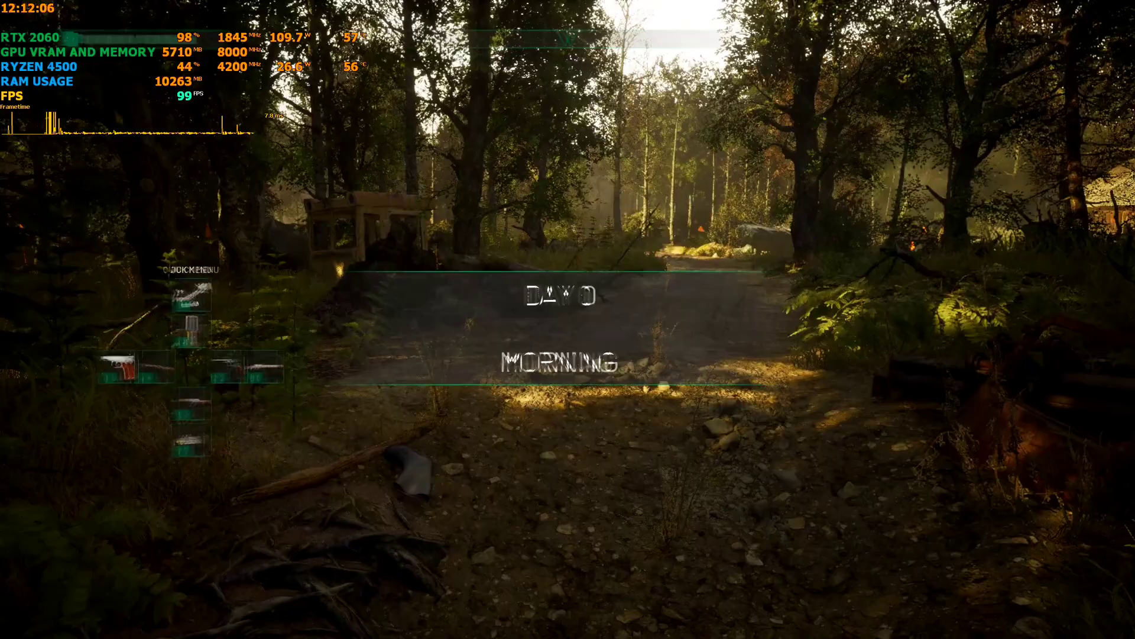
pyautogui.press('w')
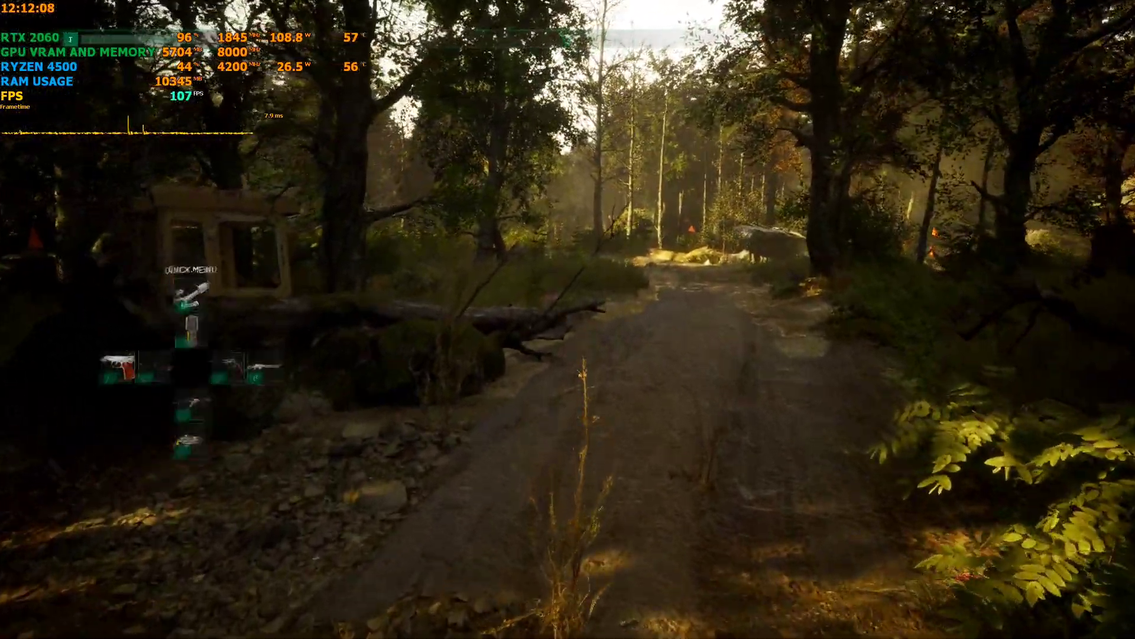
# - Draw the revolver, aim it, and sprint along the forest road while watching the performance overlay
pyautogui.press('1')
pyautogui.press('w')
pyautogui.scroll(-2, 568, 319)
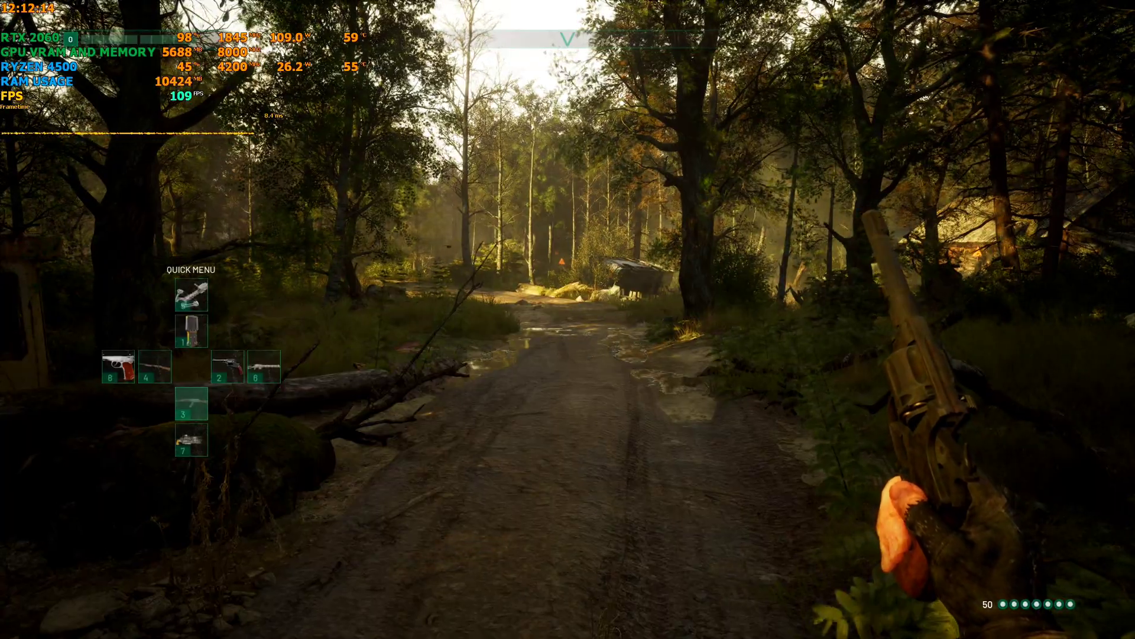
pyautogui.scroll(-1, 567, 319)
pyautogui.press('w')
pyautogui.rightClick(568, 319)
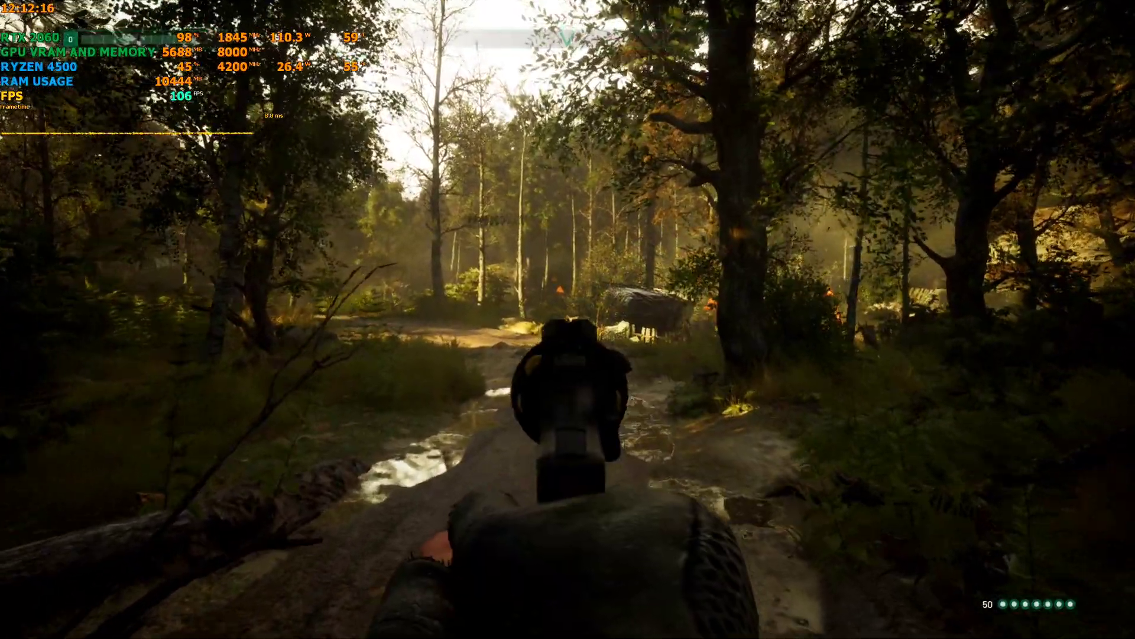
pyautogui.hotkey('shift', 'w')
pyautogui.scroll(-1, 568, 319)
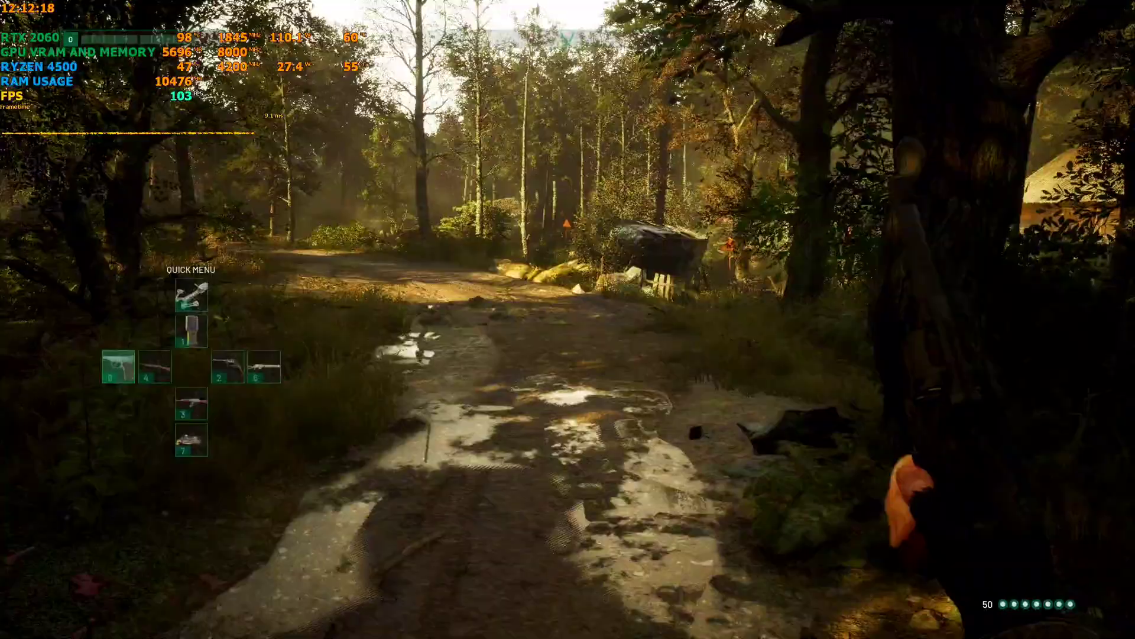
pyautogui.hotkey('shift', 'w')
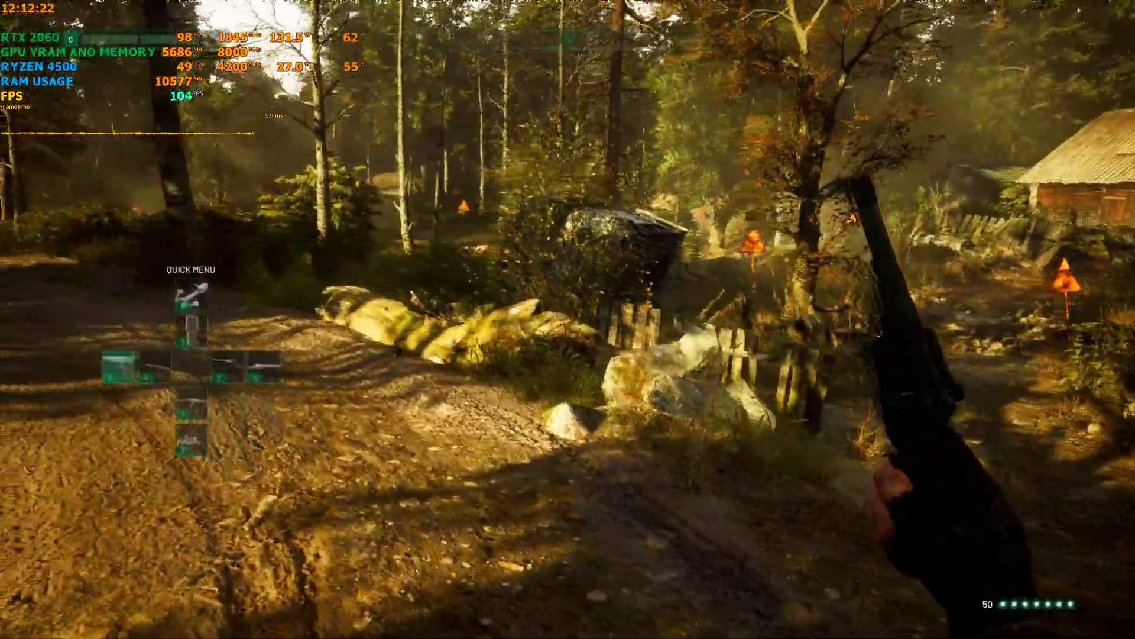
pyautogui.press('w')
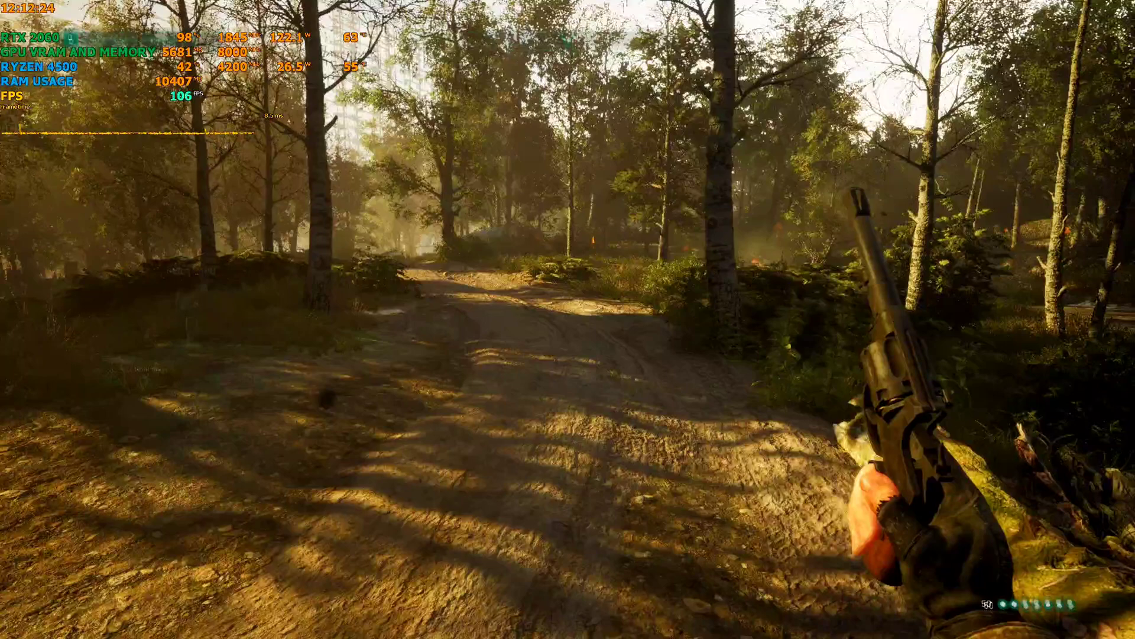
# - Check the AMD FSR 2.1 option in the advanced video settings and return to the game
pyautogui.press('Escape')
pyautogui.click(929, 300)
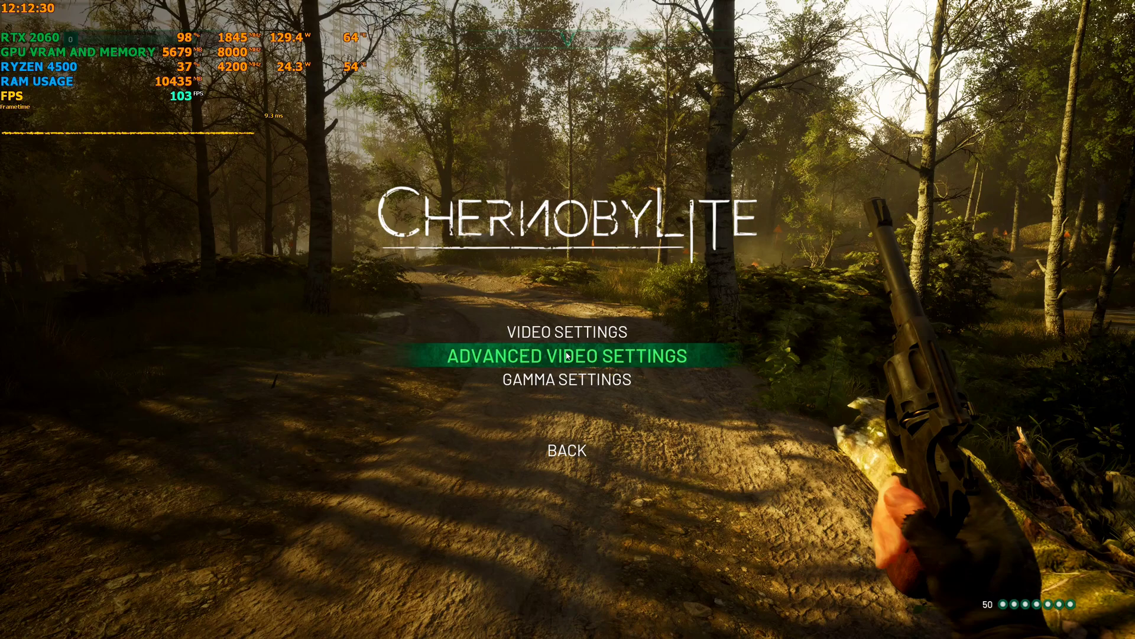
pyautogui.click(567, 356)
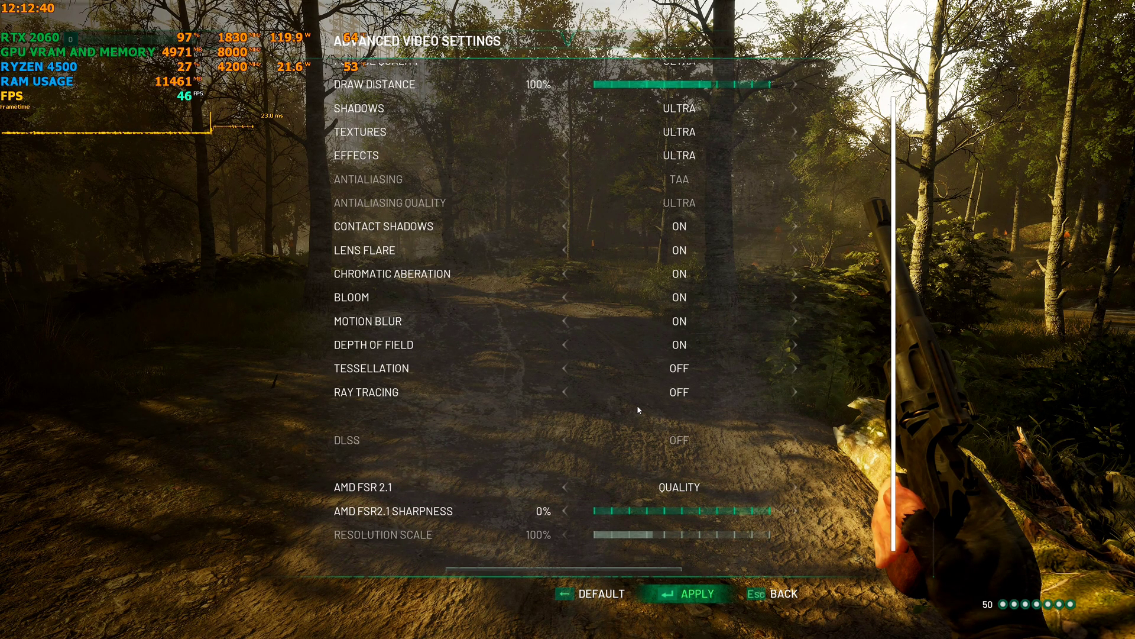
pyautogui.press('Escape')
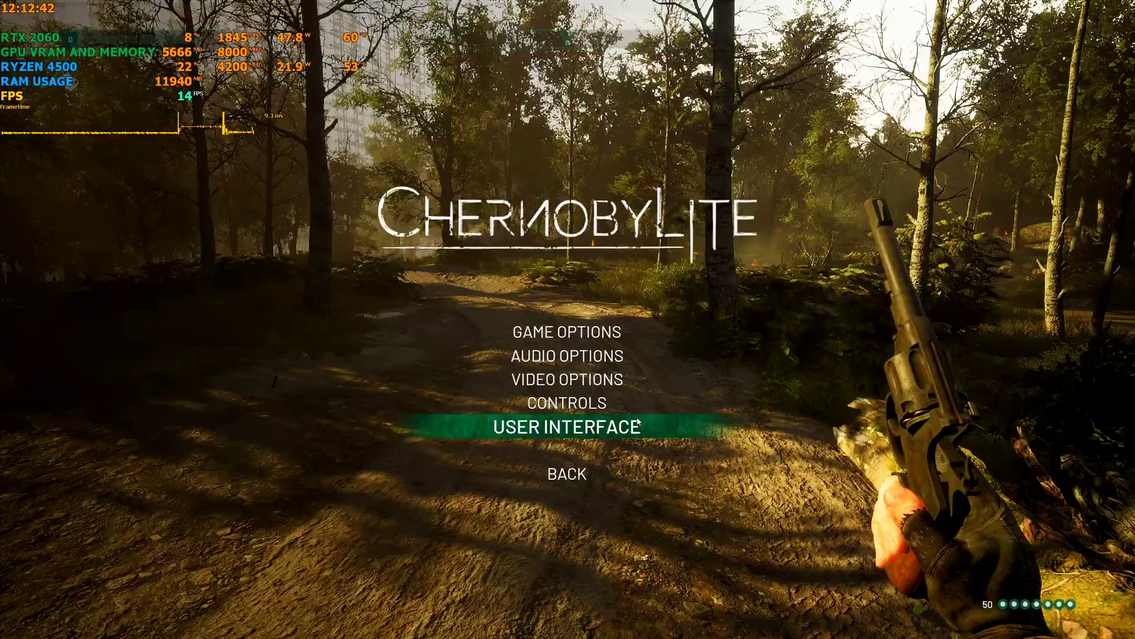
pyautogui.press('Escape')
pyautogui.press('Escape')
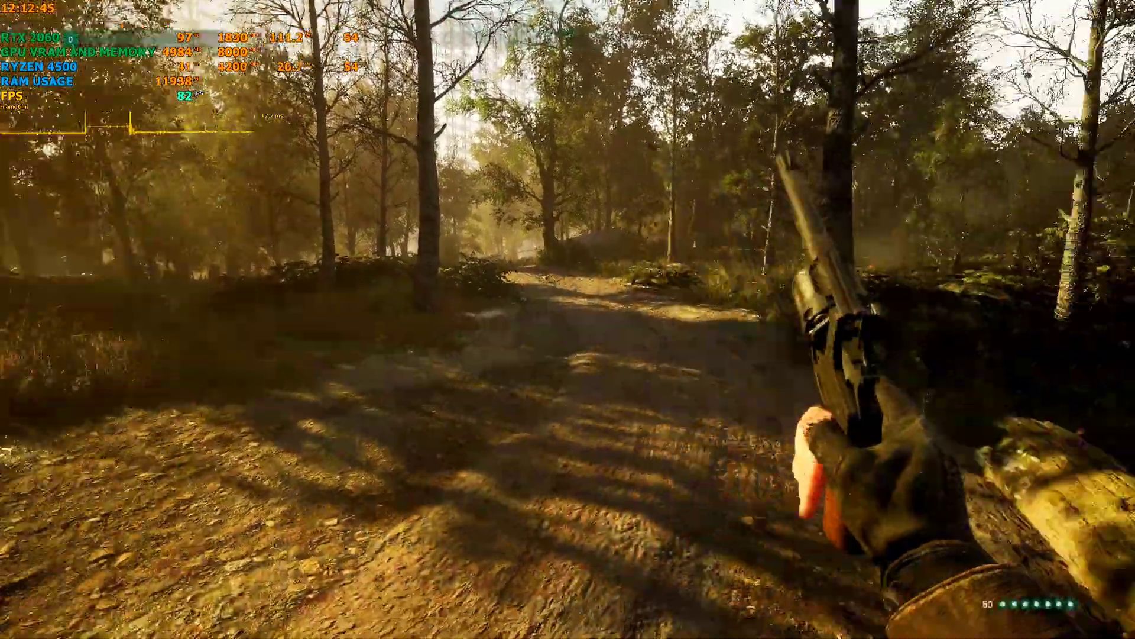
# - Walk on along the forest road and aim the revolver to examine the frame rate after visiting the settings
pyautogui.press('w')
pyautogui.rightClick(568, 319)
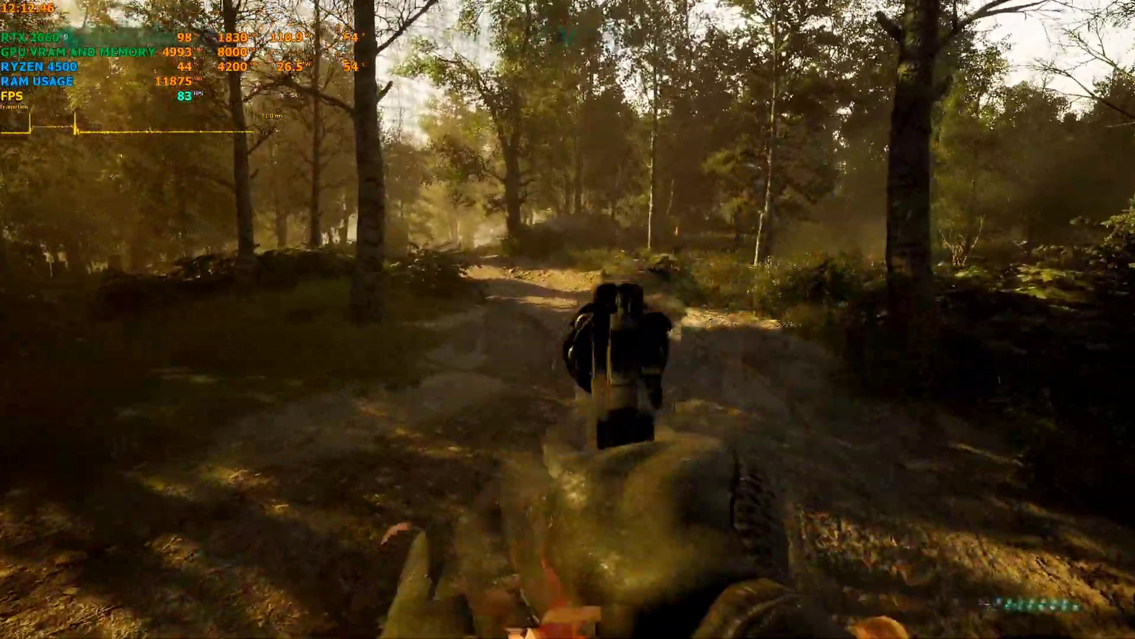
pyautogui.press('1')
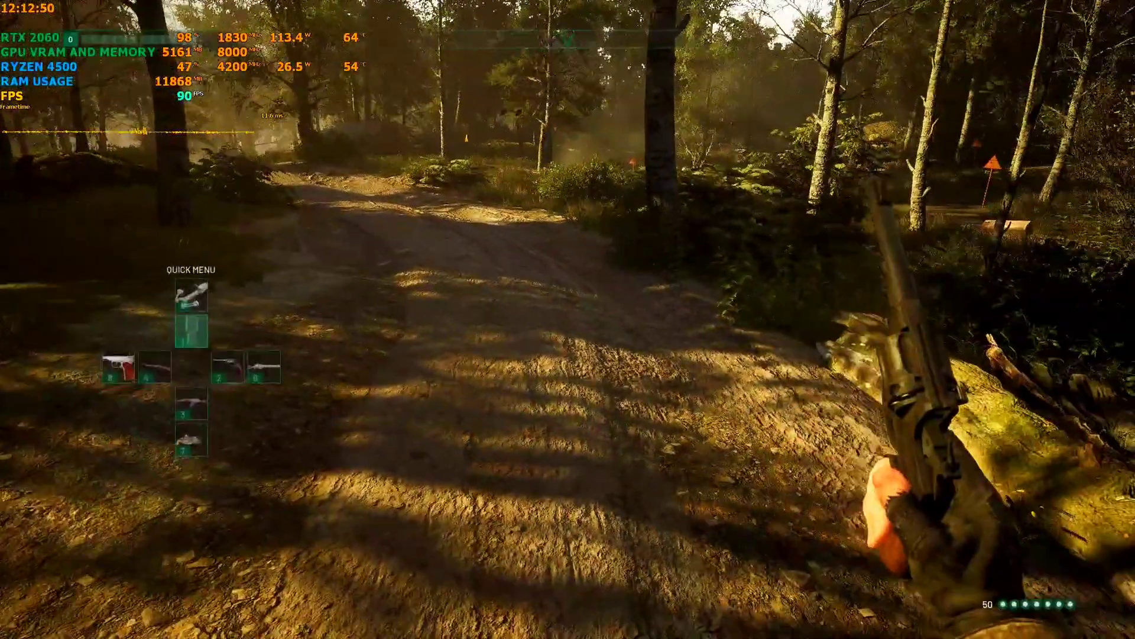
# - Turn AMD FSR 2.1 off in the advanced video settings and apply the change
pyautogui.press('Escape')
pyautogui.click(957, 304)
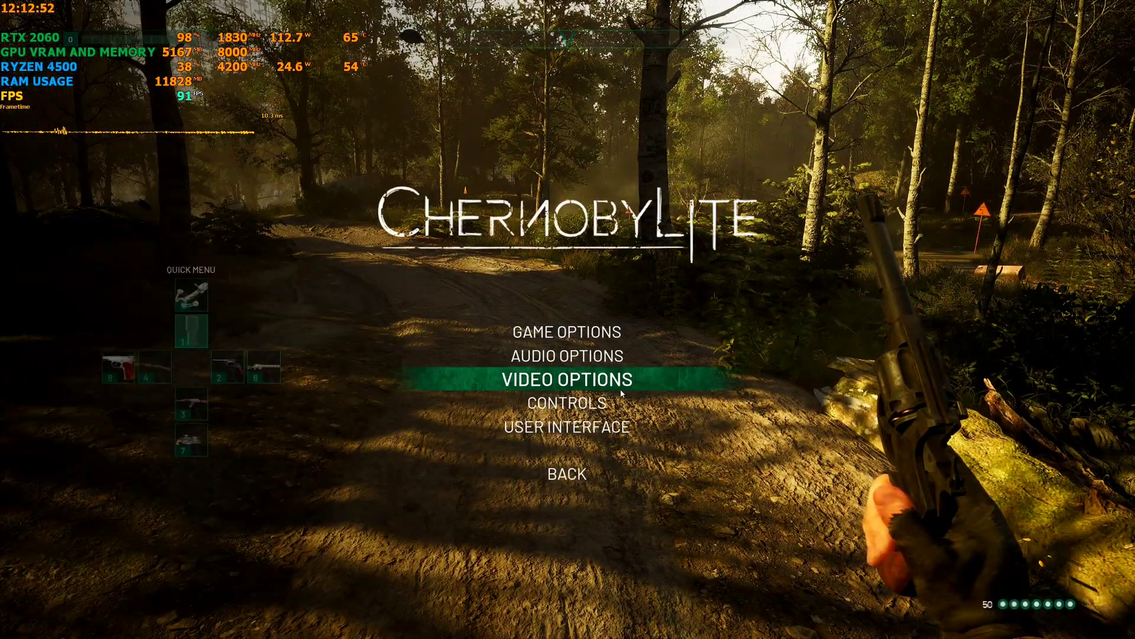
pyautogui.click(585, 361)
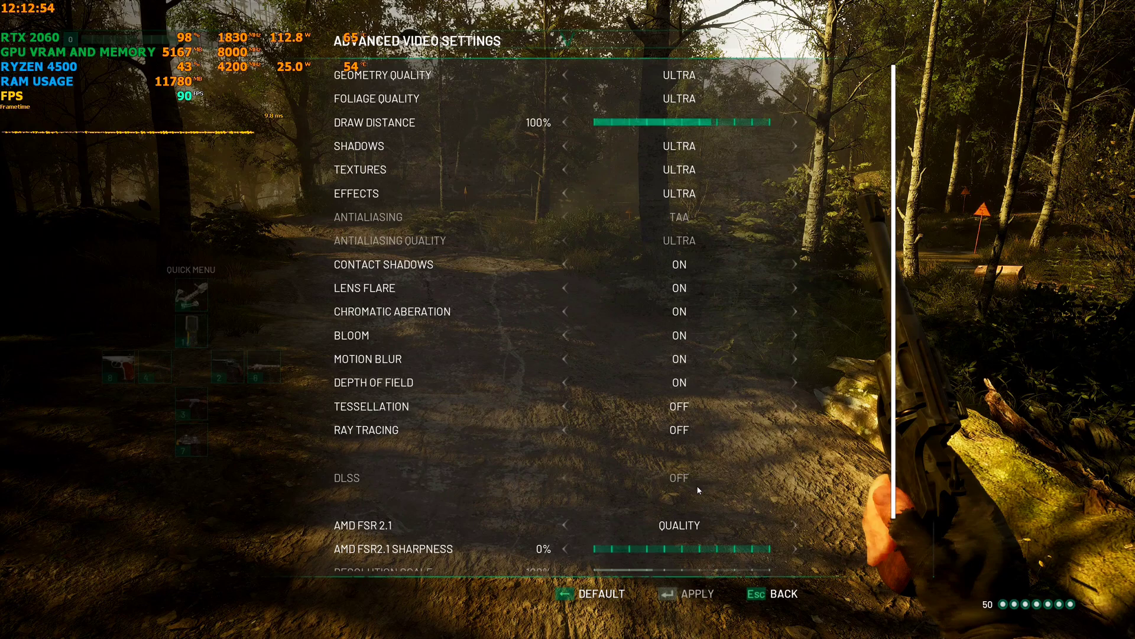
pyautogui.click(566, 525)
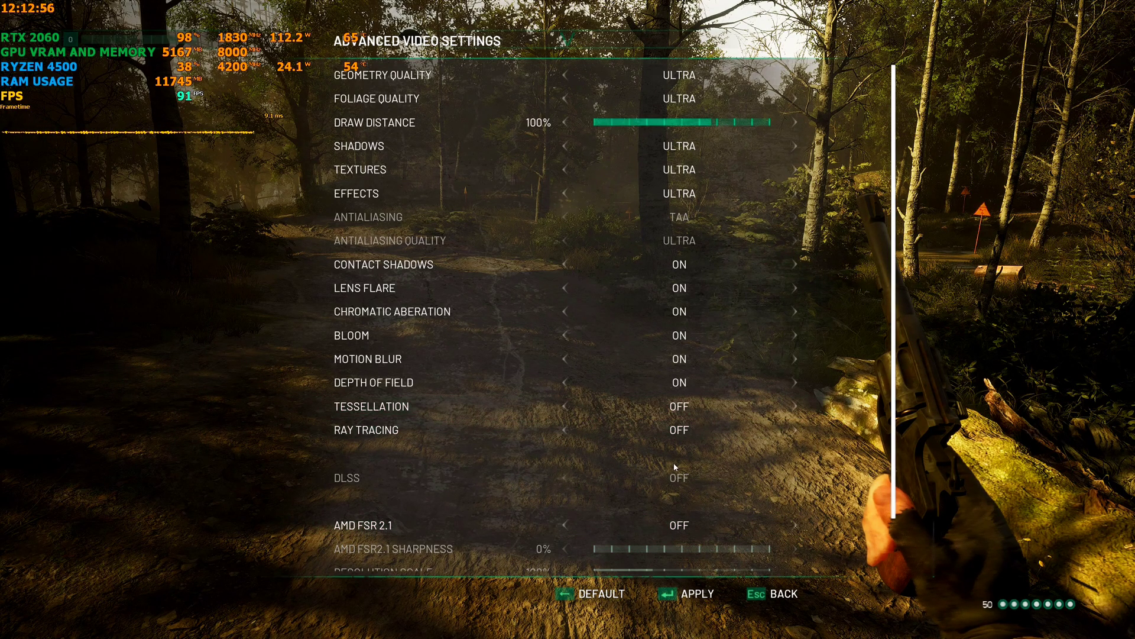
pyautogui.press('Return')
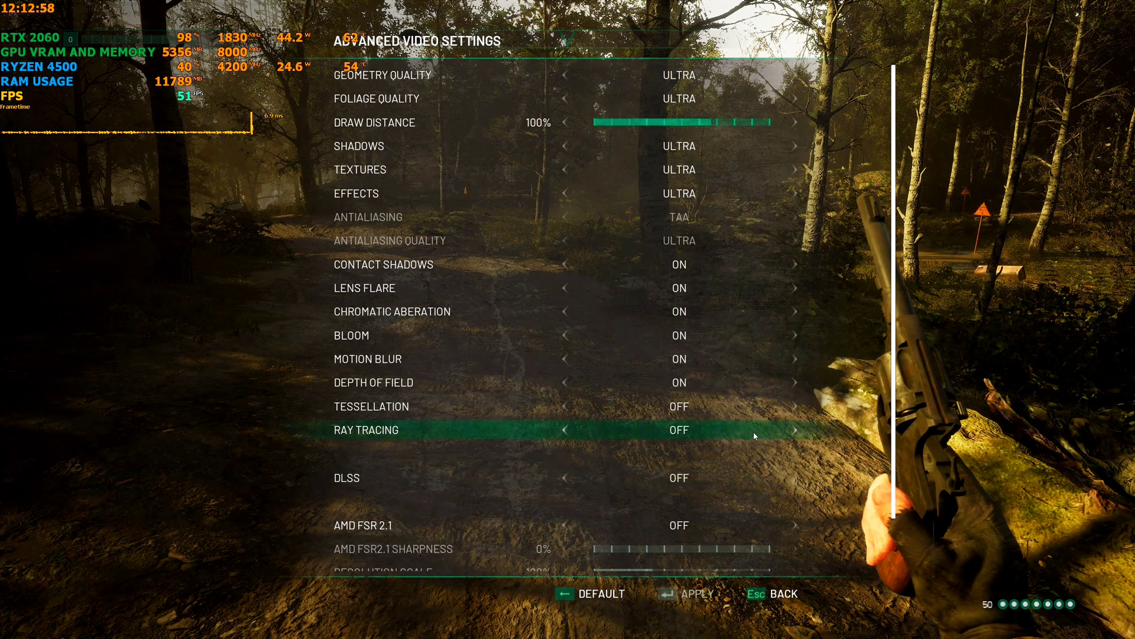
# - Set DLSS to Quality with ray tracing left off, apply the change, and return to the game
pyautogui.click(791, 429)
pyautogui.click(567, 431)
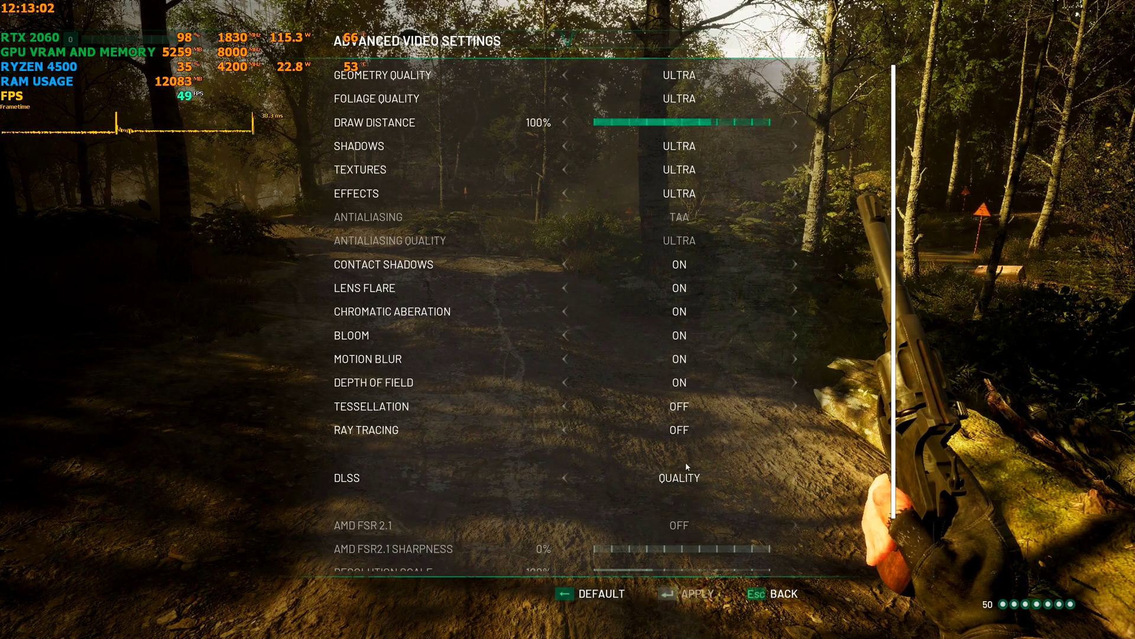
pyautogui.press('Escape')
pyautogui.press('Escape')
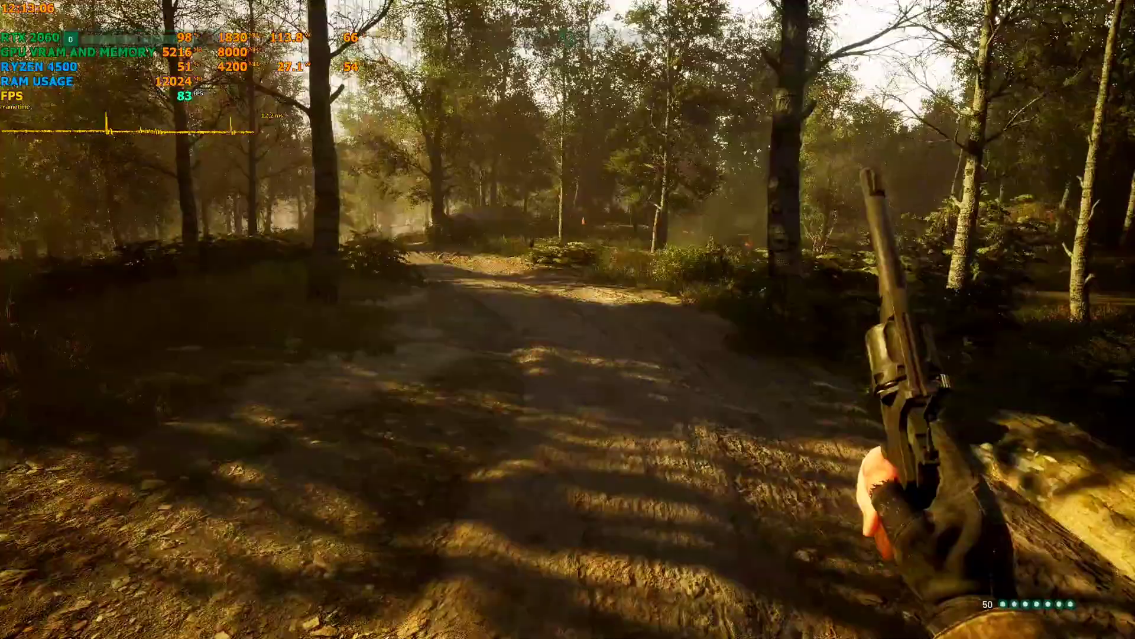
# - Advance along the forest road while cycling through the quick-menu weapons to examine the frame rate with DLSS
pyautogui.press('w')
pyautogui.press('q')
pyautogui.press('2')
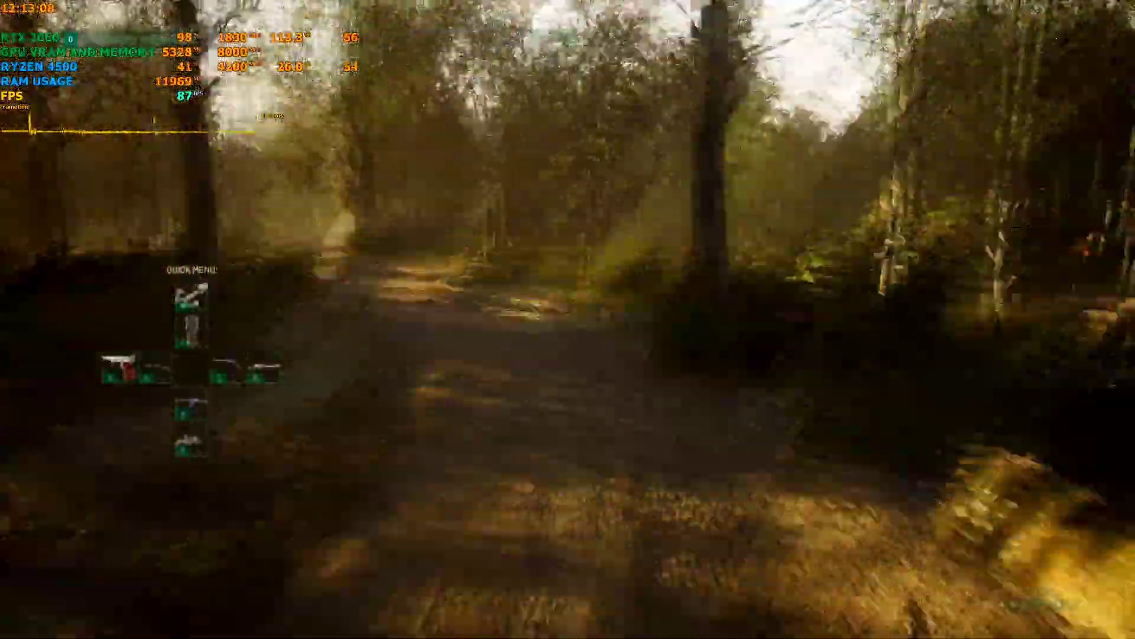
pyautogui.press('5')
pyautogui.press('7')
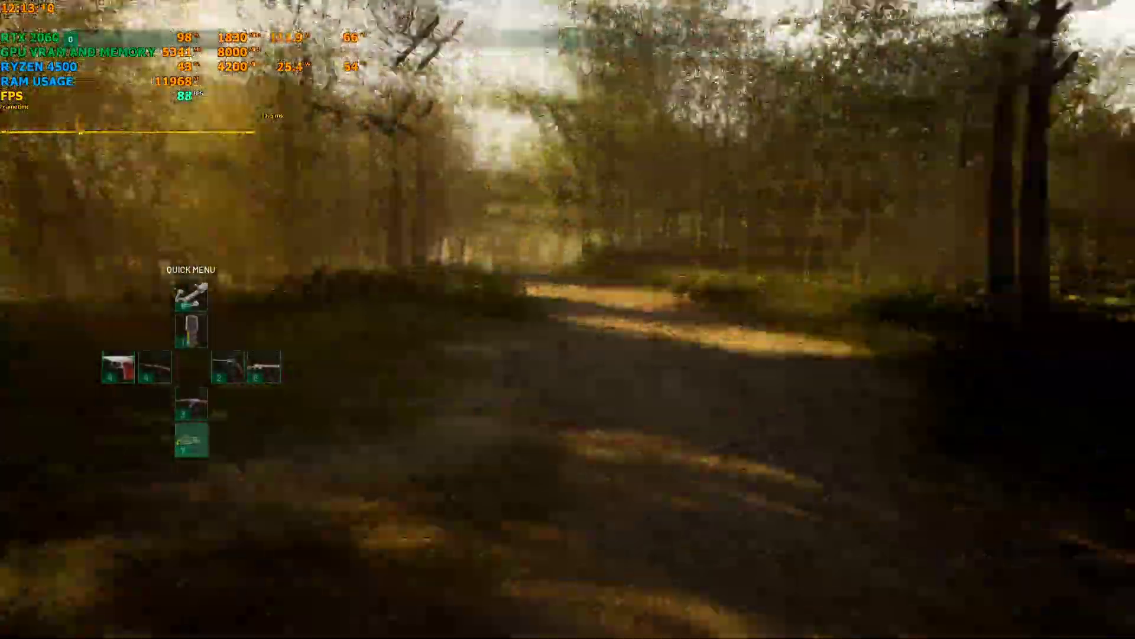
pyautogui.press('8')
pyautogui.press('w')
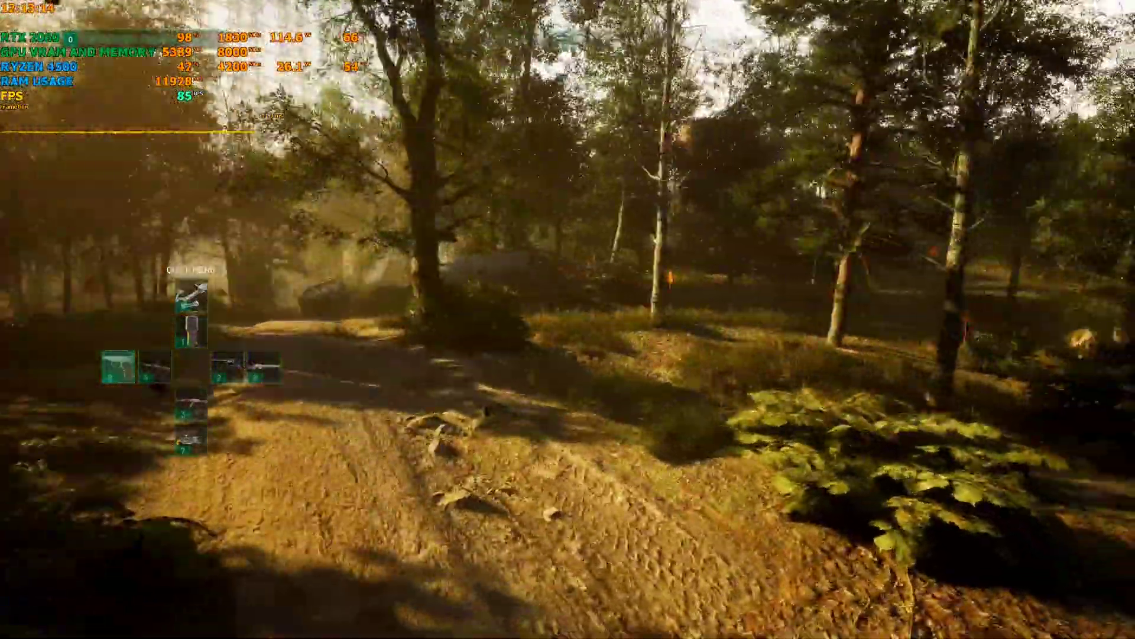
pyautogui.press('4')
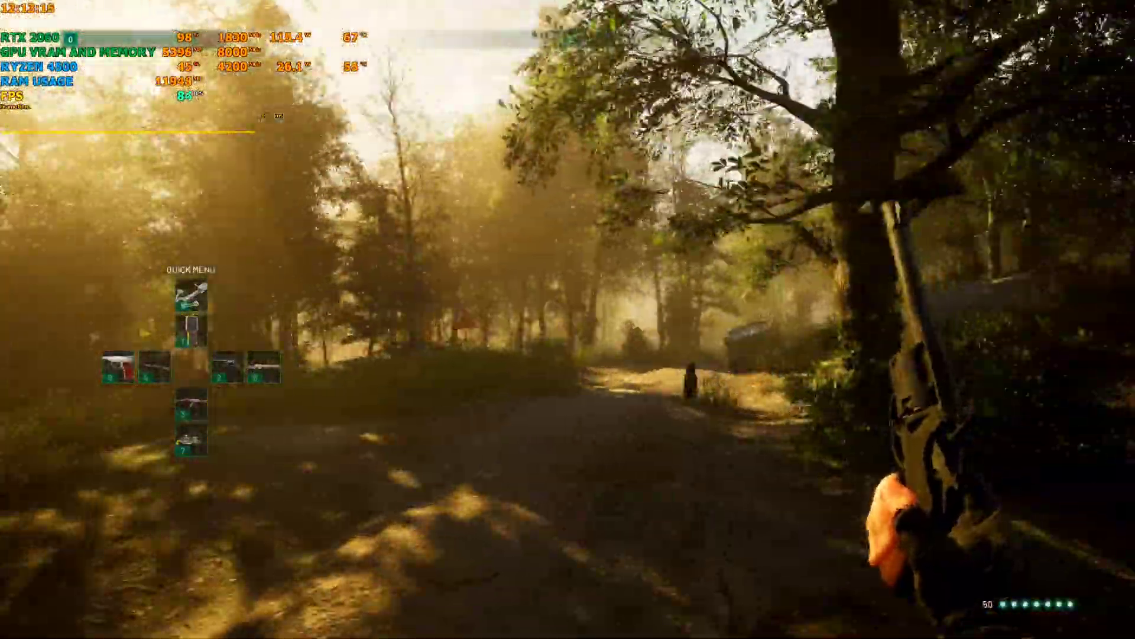
# - Aim, fire and reload the revolver on the forest road, set the system volume to 10, and keep walking
pyautogui.rightClick(567, 320)
pyautogui.click(568, 319)
pyautogui.press('r')
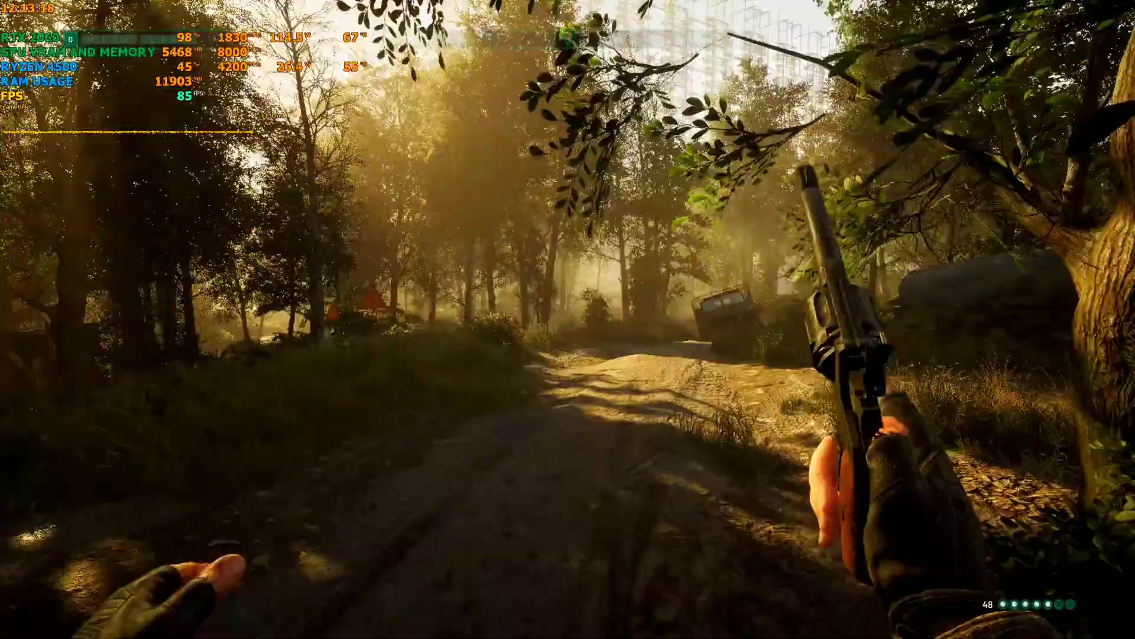
pyautogui.press('XF86AudioLowerVolume')
pyautogui.press('XF86AudioRaiseVolume')
pyautogui.press('XF86AudioRaiseVolume')
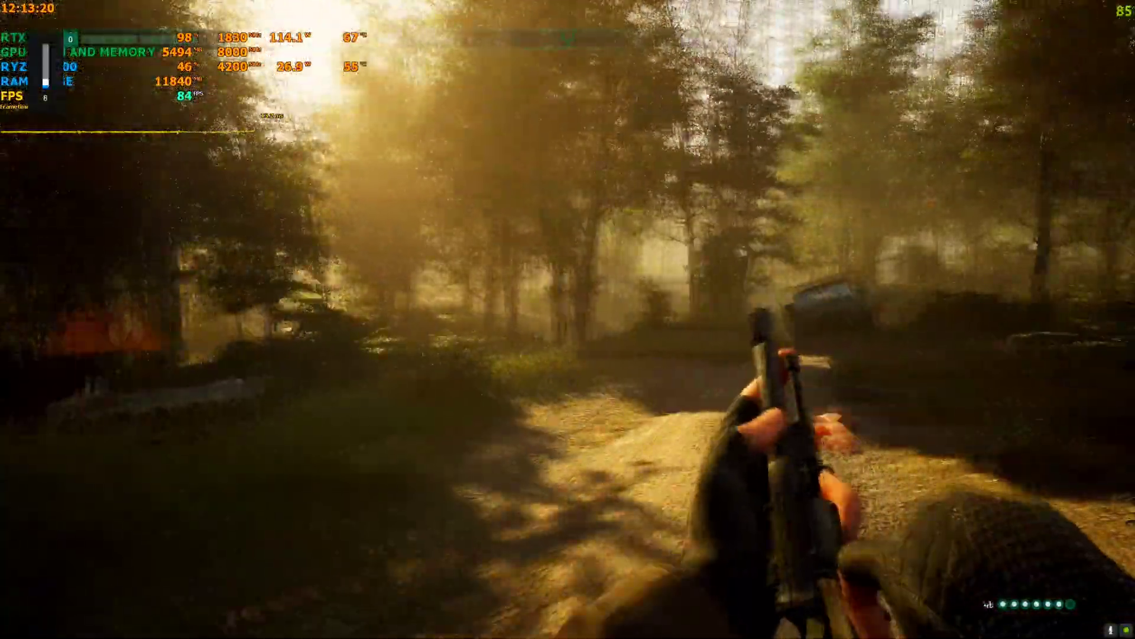
pyautogui.press('w')
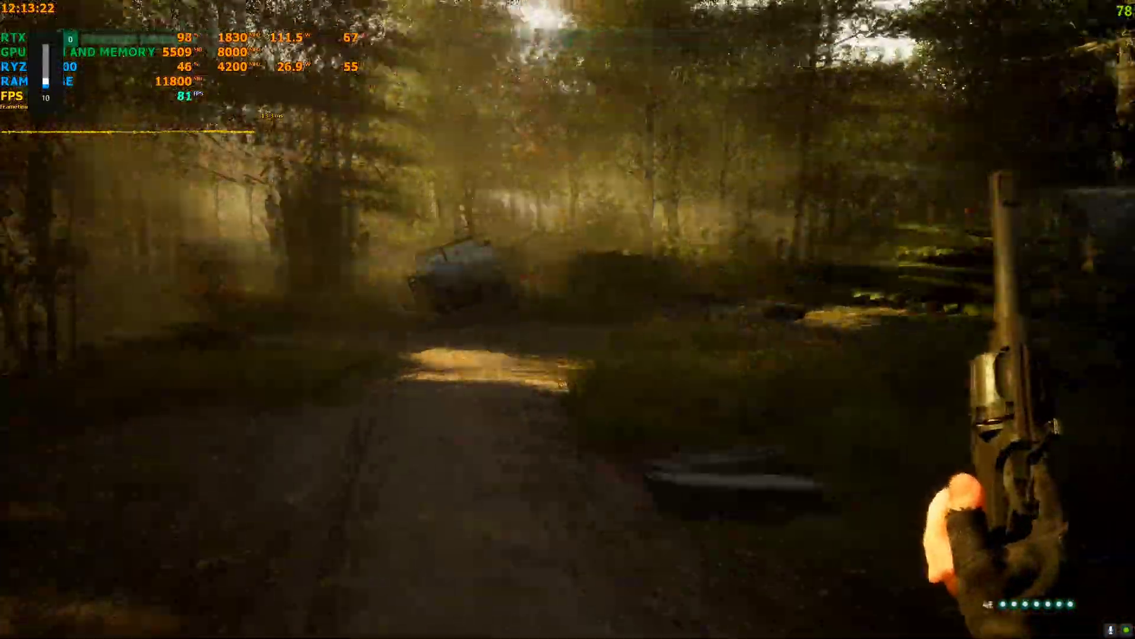
# - Turn DLSS off and set AMD FSR 2.1 to Quality in the advanced video settings, then return to the game
pyautogui.press('Escape')
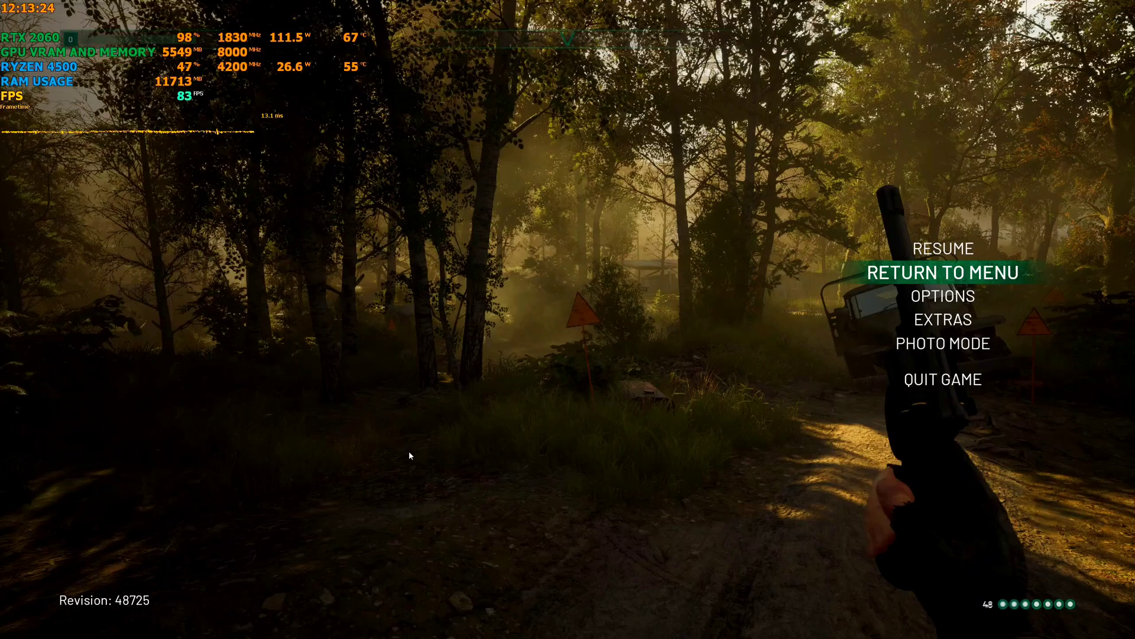
pyautogui.click(935, 300)
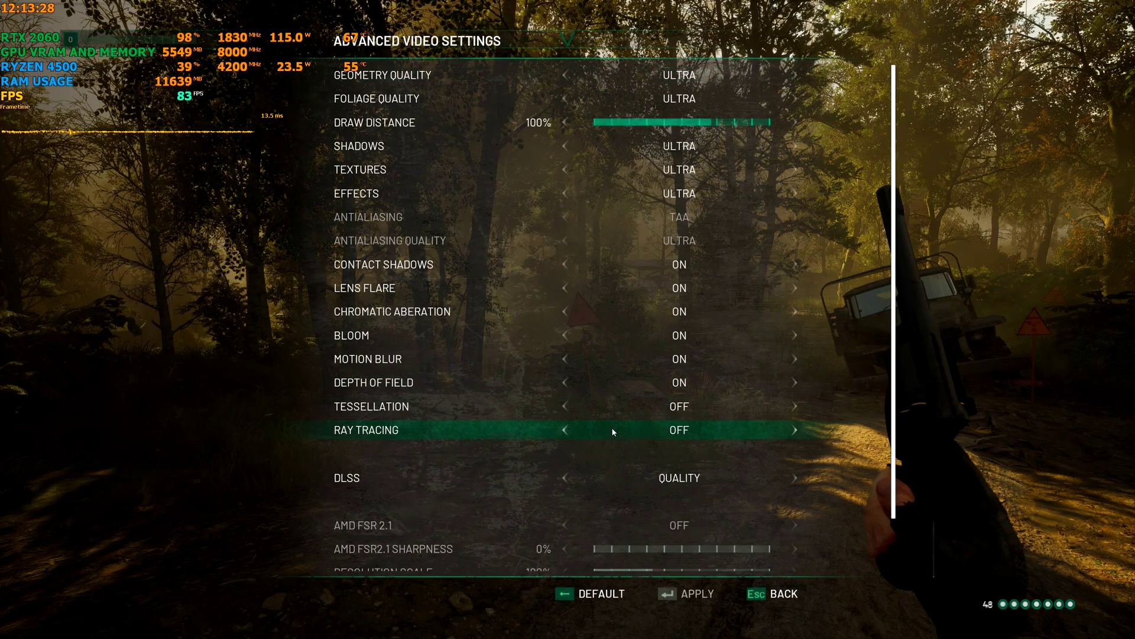
pyautogui.scroll(-2, 608, 493)
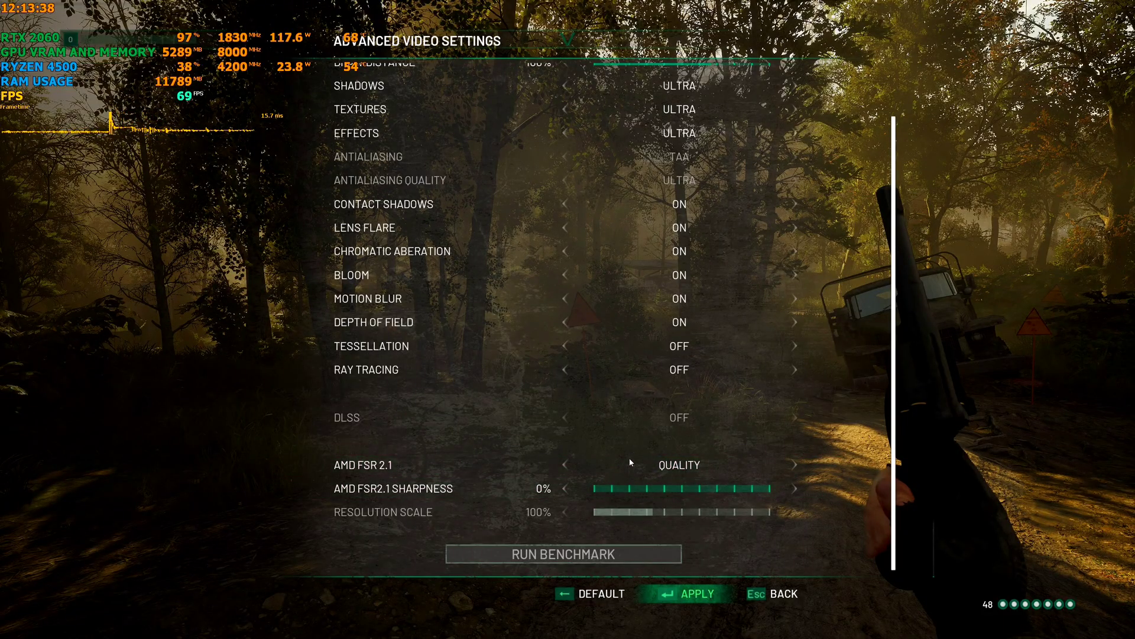
pyautogui.press('Escape')
pyautogui.press('Escape')
pyautogui.press('Escape')
pyautogui.press('Escape')
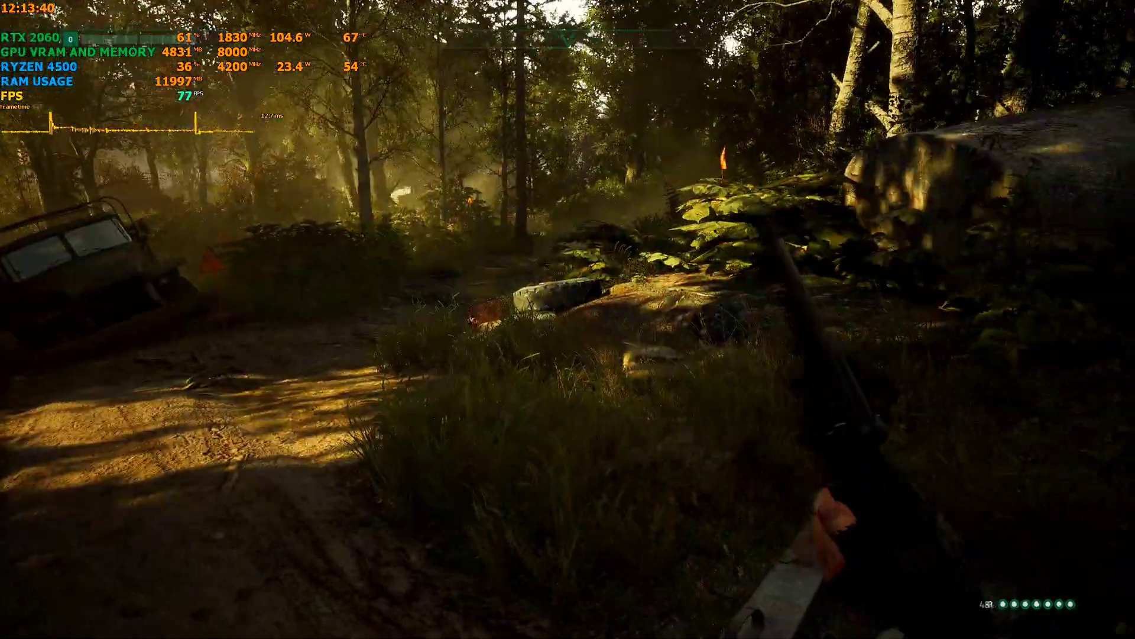
# - Walk onto the shaded path beside the truck, strafe both ways, and toggle the revolver to examine performance with FSR 2.1
pyautogui.press('w')
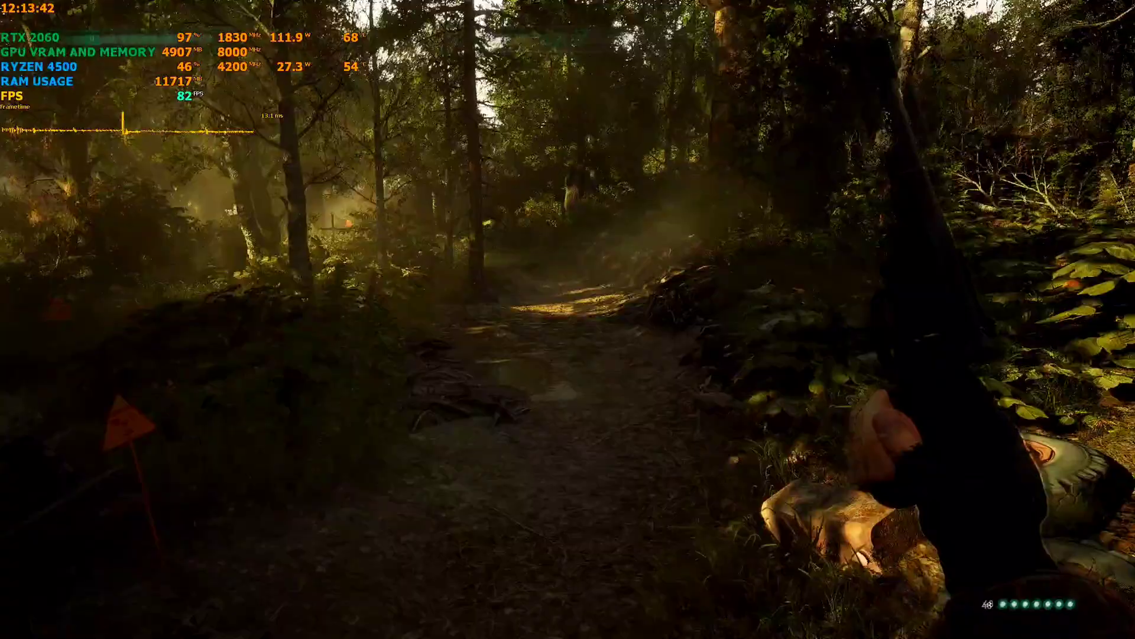
pyautogui.press('a')
pyautogui.press('d')
pyautogui.press('2')
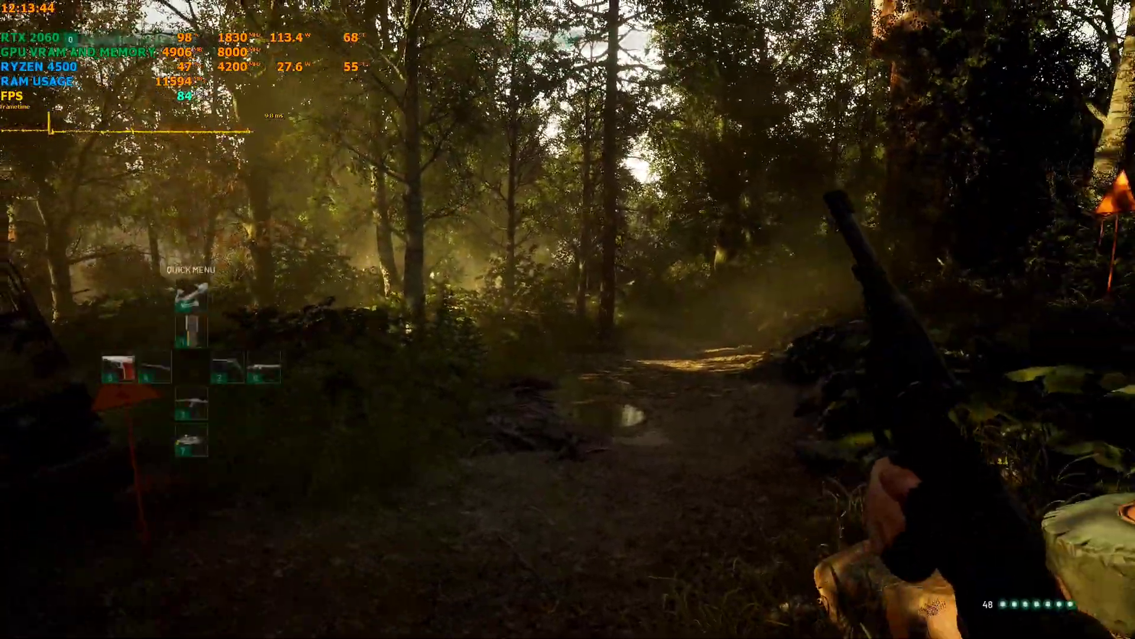
pyautogui.press('w')
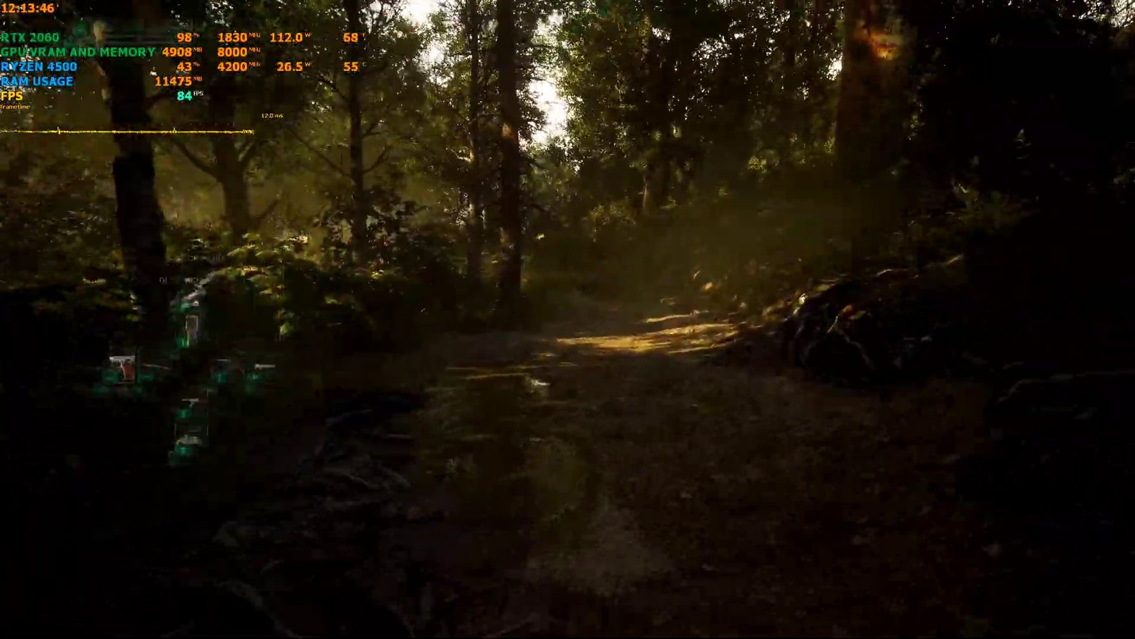
# - Run along the wooded path past the wooden cross while watching the performance overlay
pyautogui.press('w')
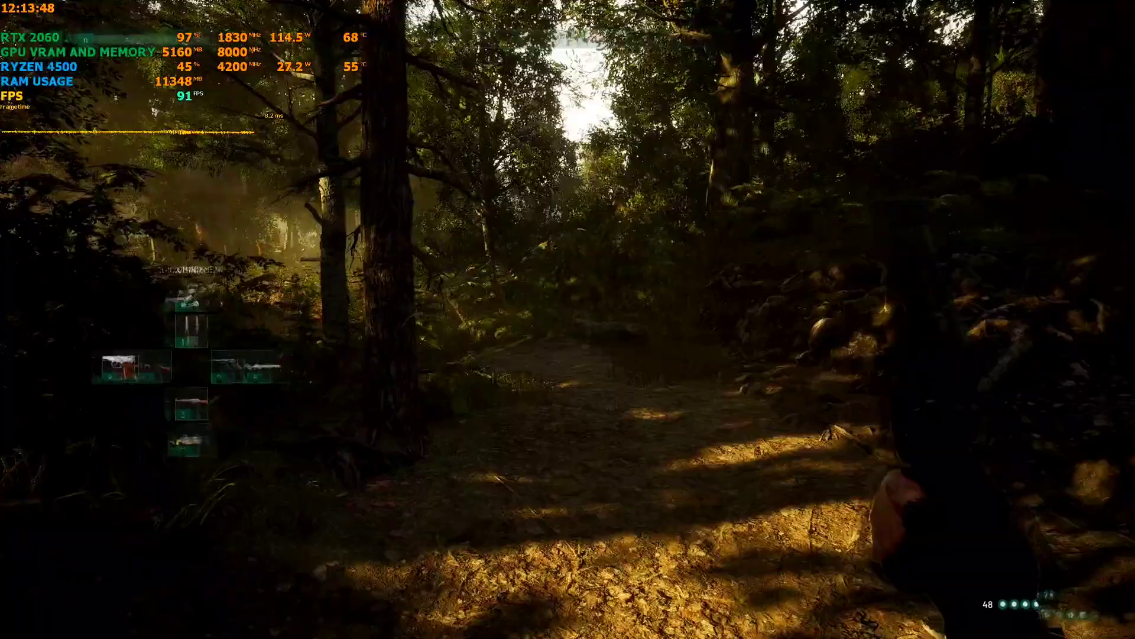
pyautogui.press('w')
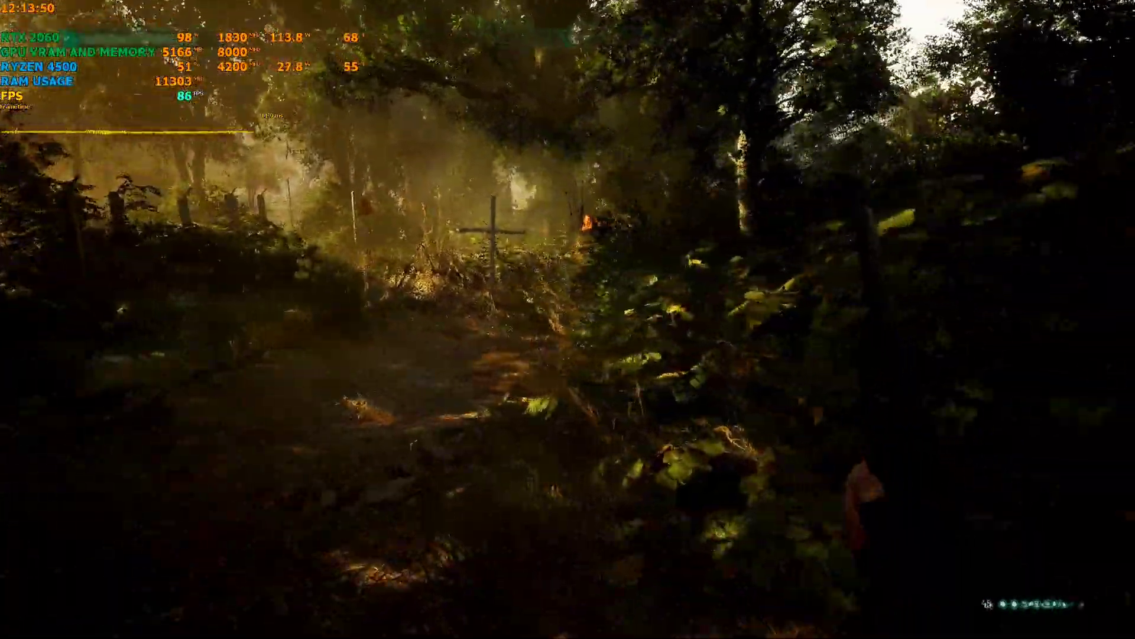
pyautogui.press('w')
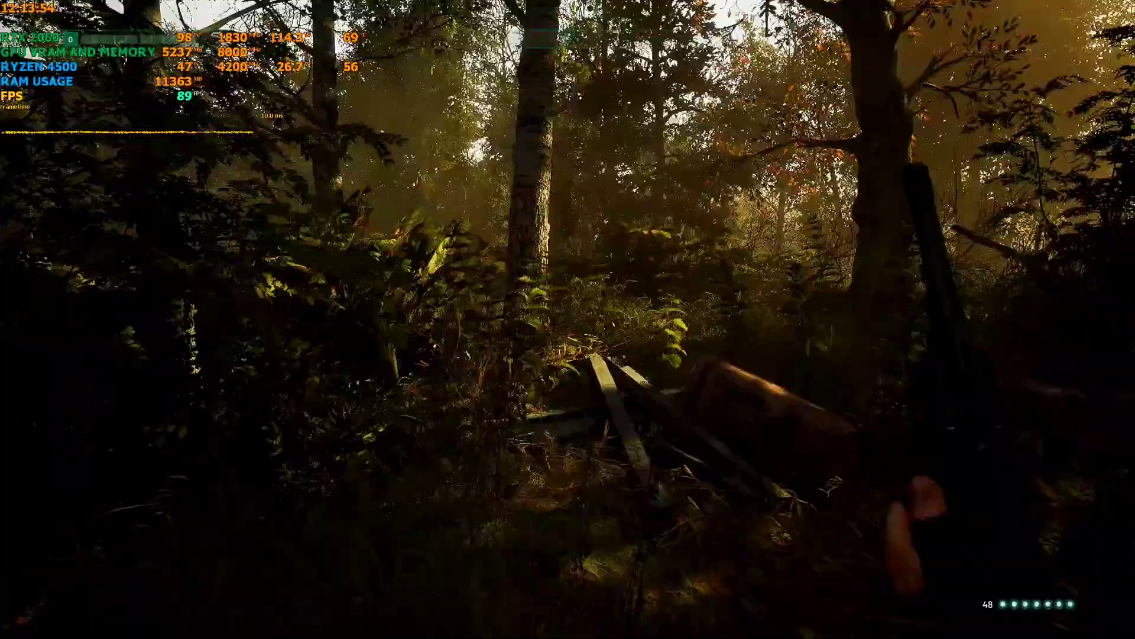
pyautogui.press('w')
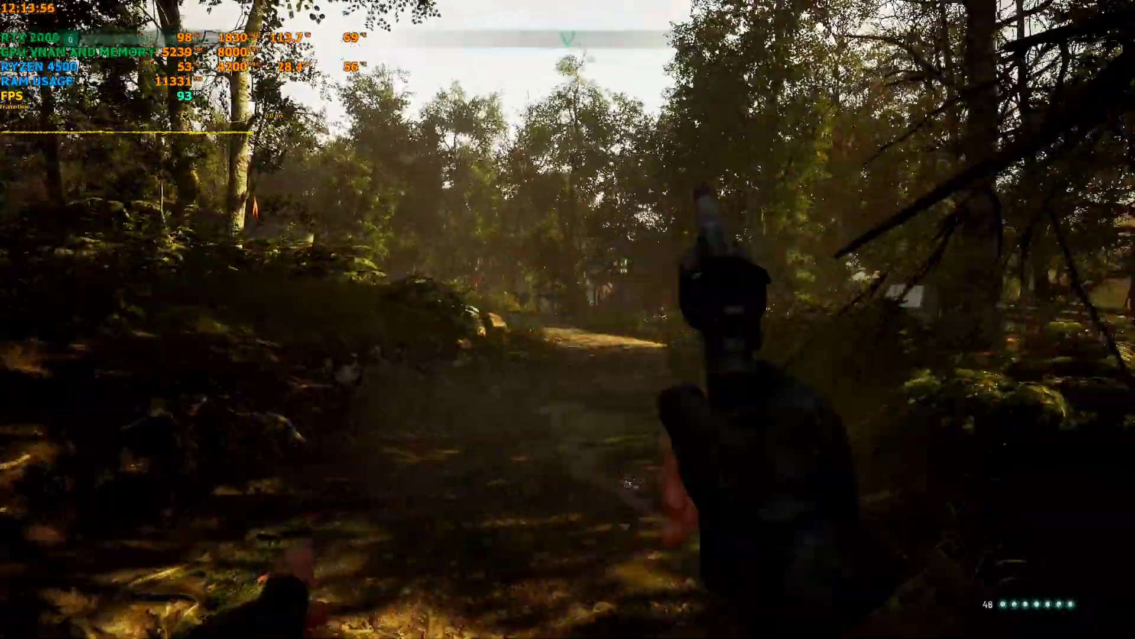
pyautogui.press('w')
pyautogui.press('w')
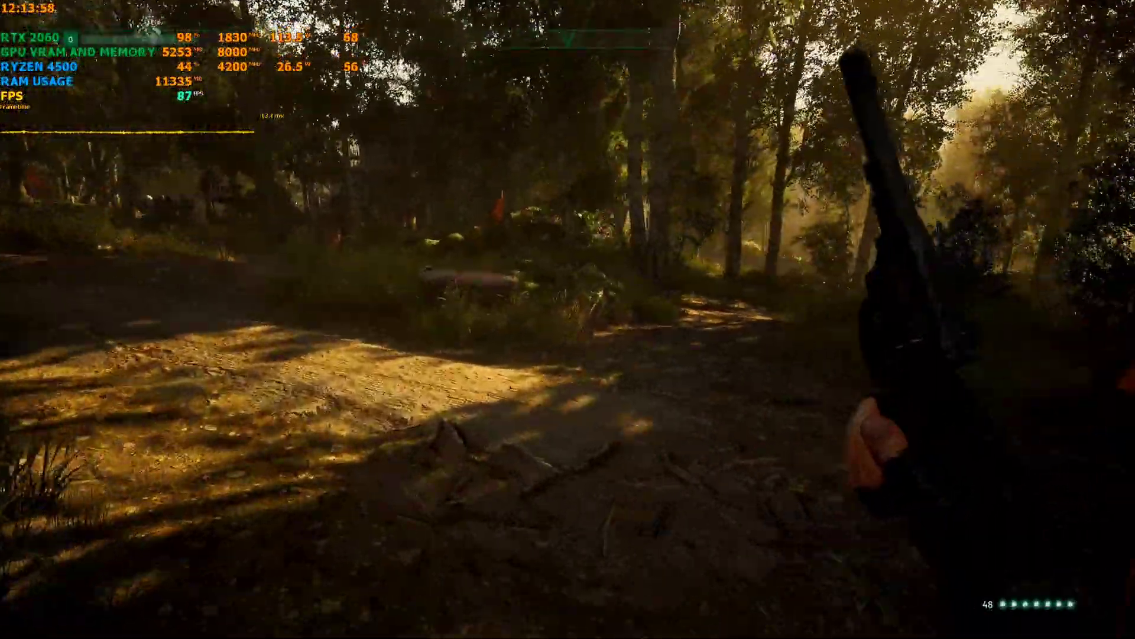
# - Aim, fire and reload the revolver while heading to the clearing near the water tower to check the frame rate
pyautogui.rightClick(568, 320)
pyautogui.press('w')
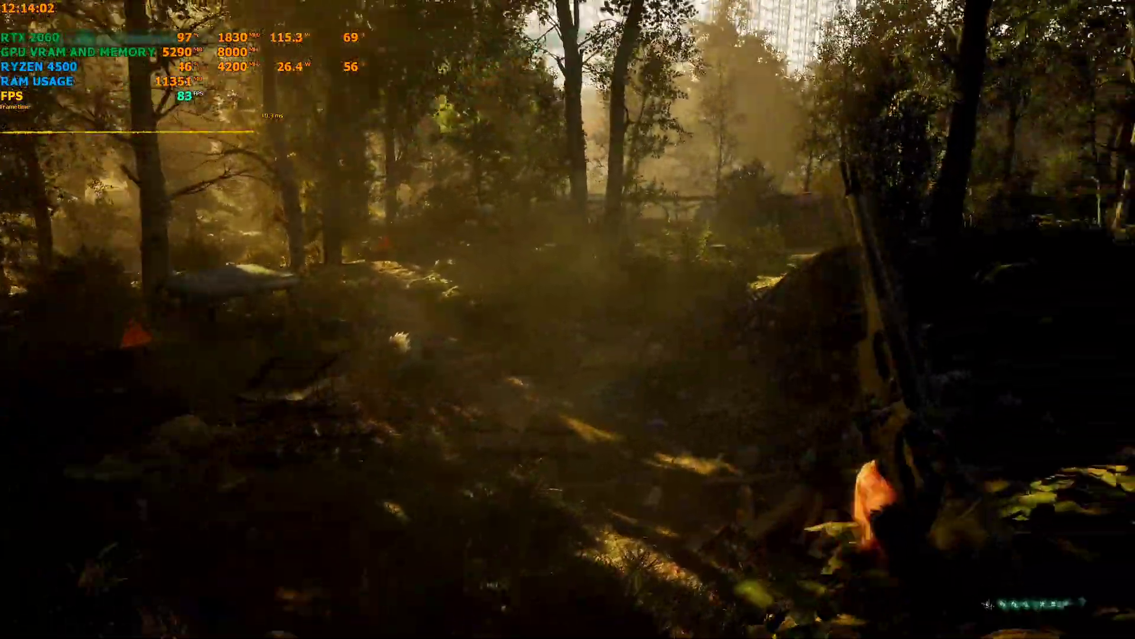
pyautogui.press('w')
pyautogui.rightClick(568, 319)
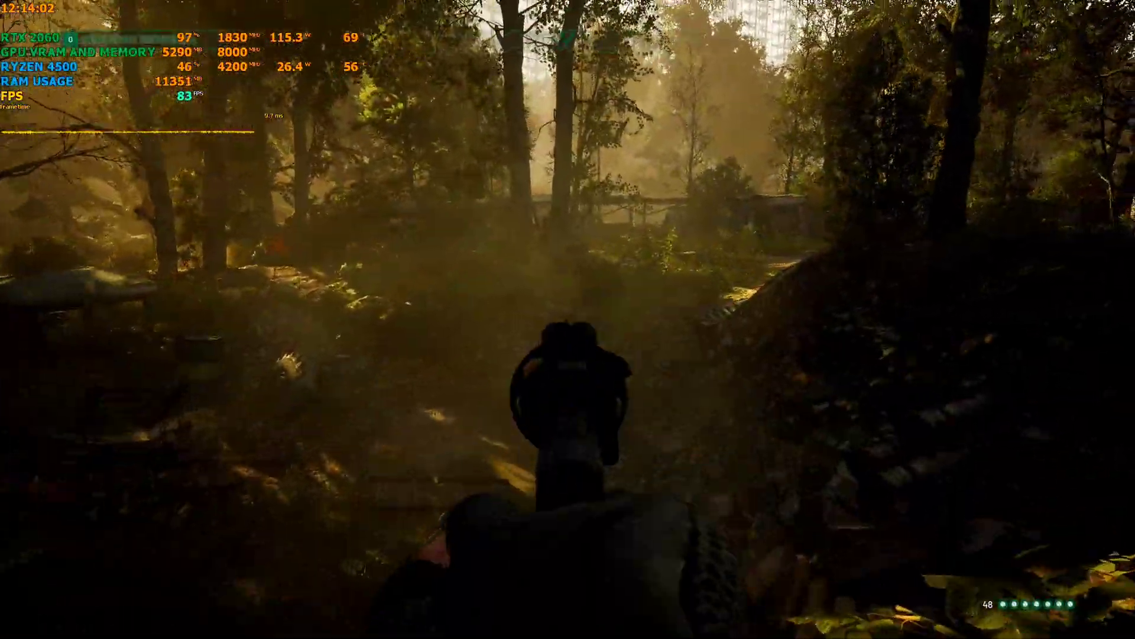
pyautogui.click(568, 319)
pyautogui.press('w')
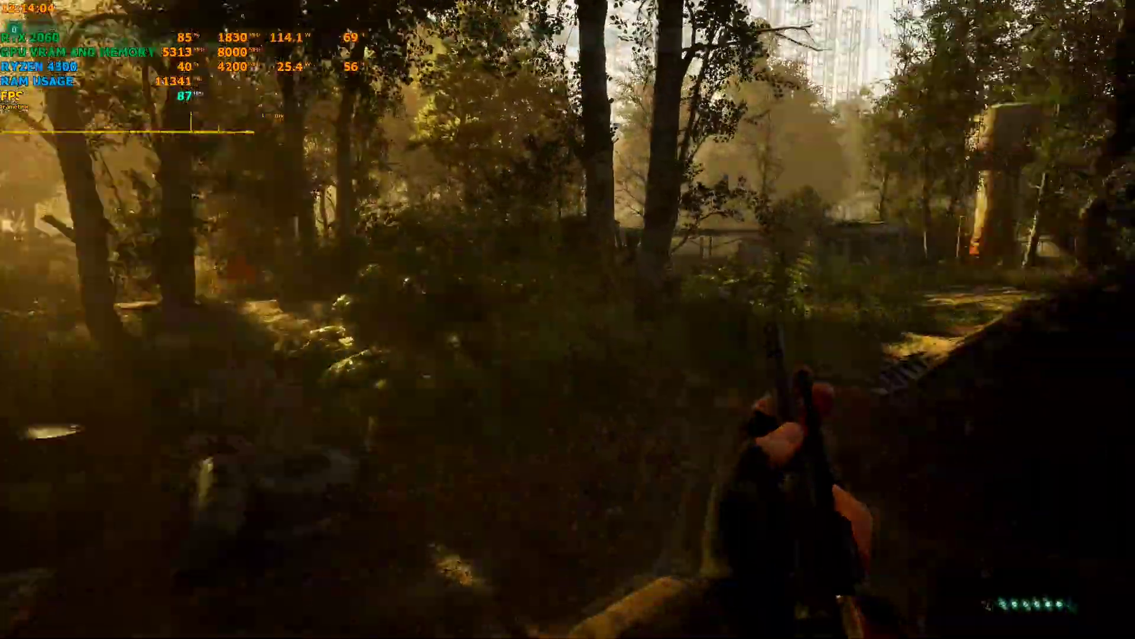
pyautogui.press('w')
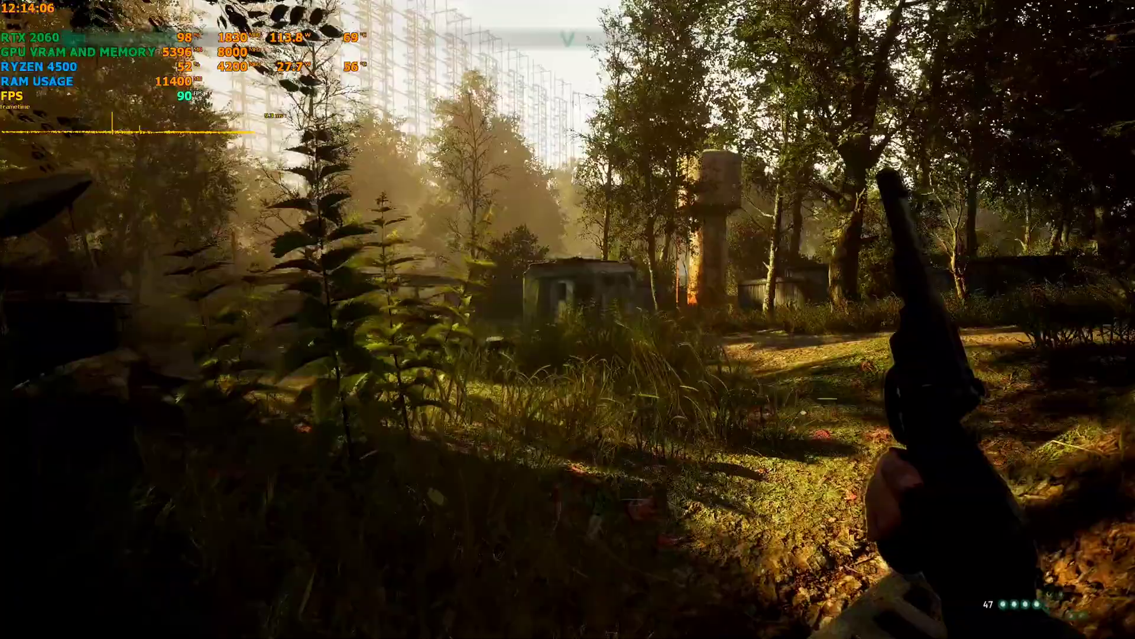